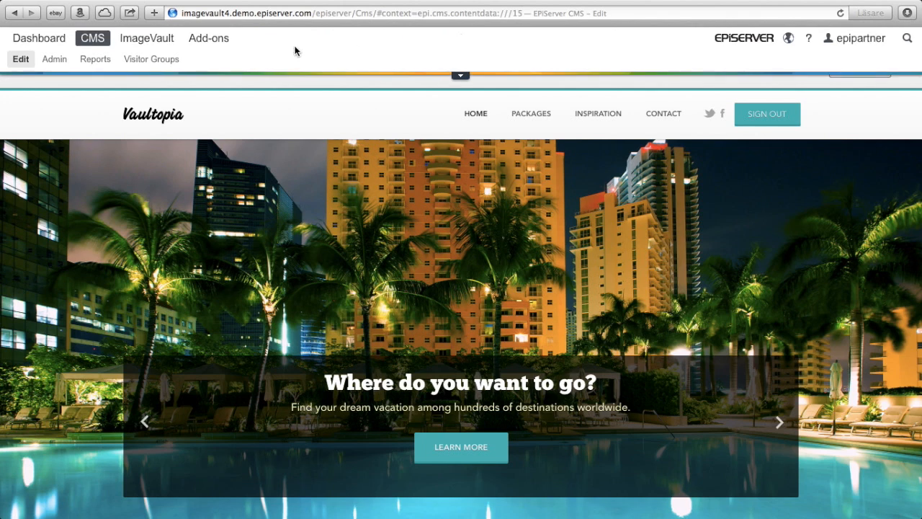
Step: View the ImageVault media library and return to the CMS editing view of the Home page
left_click(154, 39)
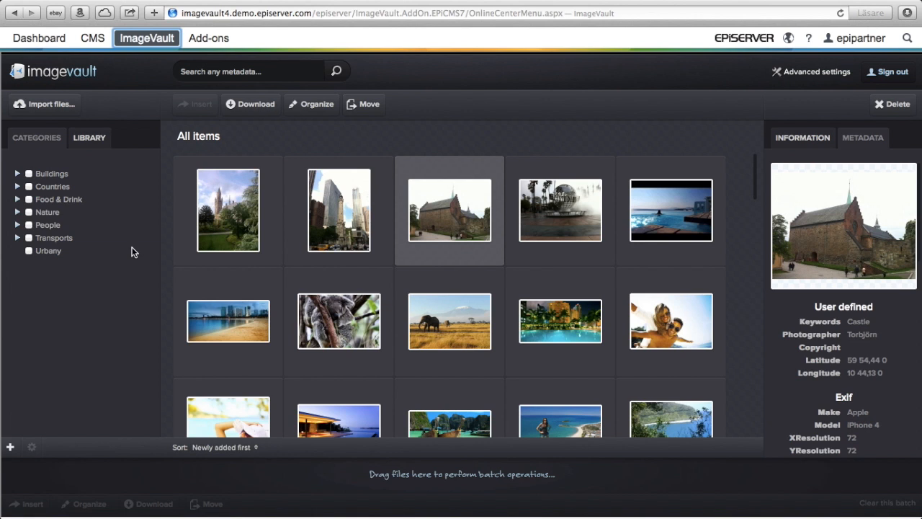
left_click(92, 42)
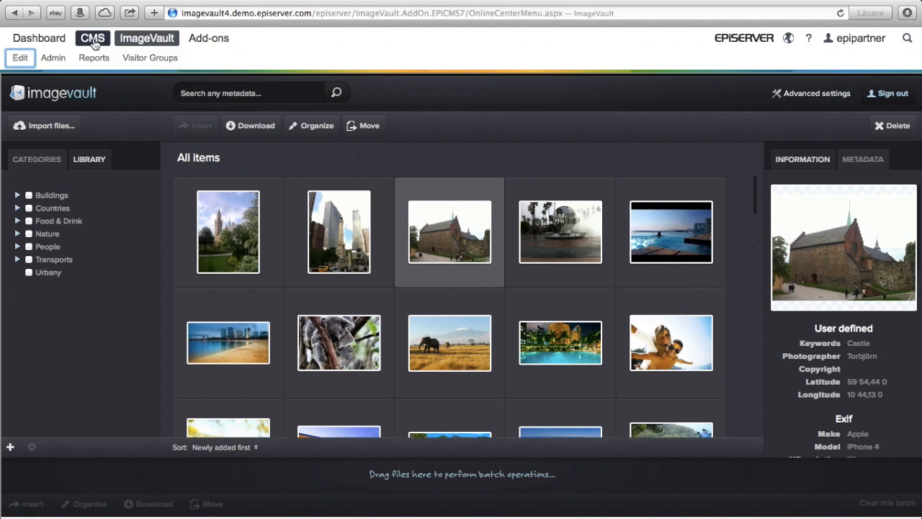
left_click(20, 63)
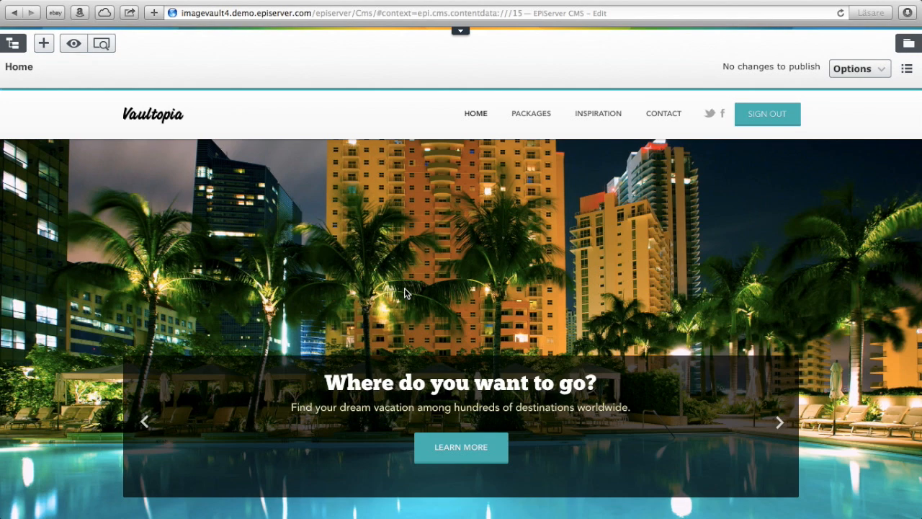
Step: Open the "Amazing tropical nature" teaser block under Awesome deals for editing
scroll(405, 291, "down", 5)
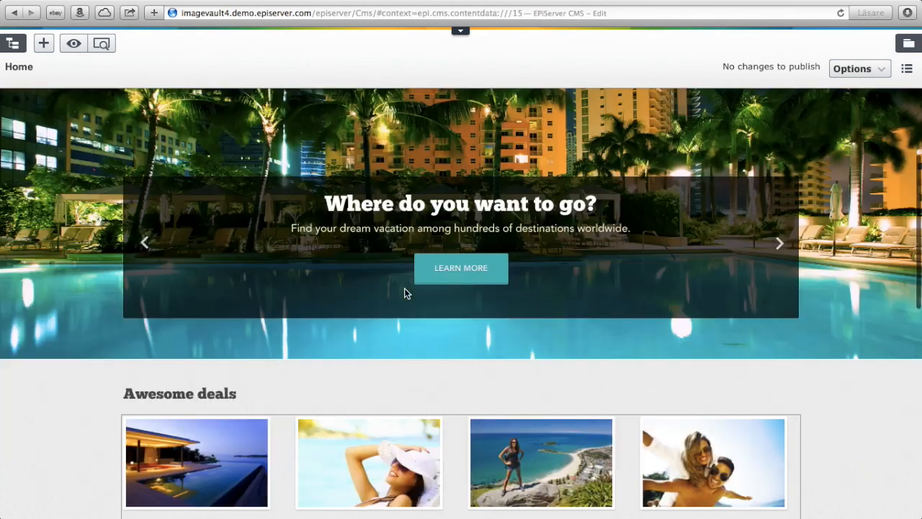
scroll(405, 292, "down", 3)
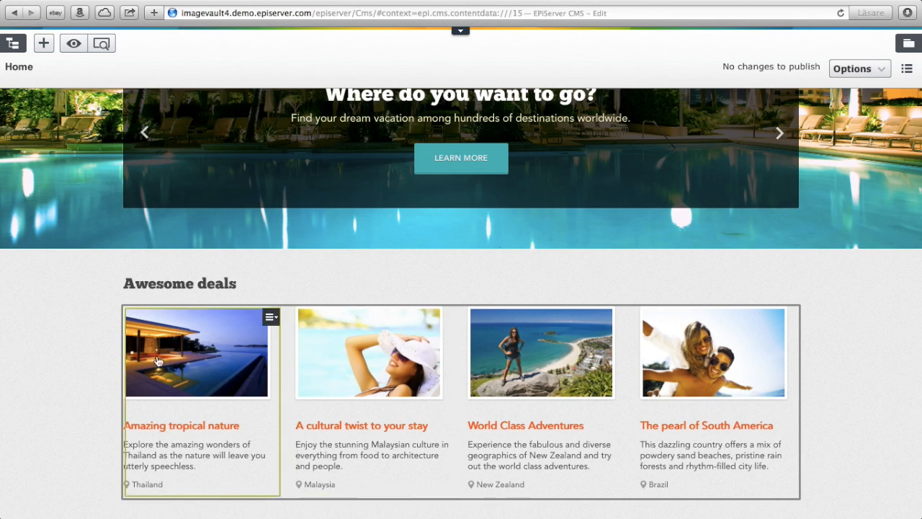
left_click(270, 319)
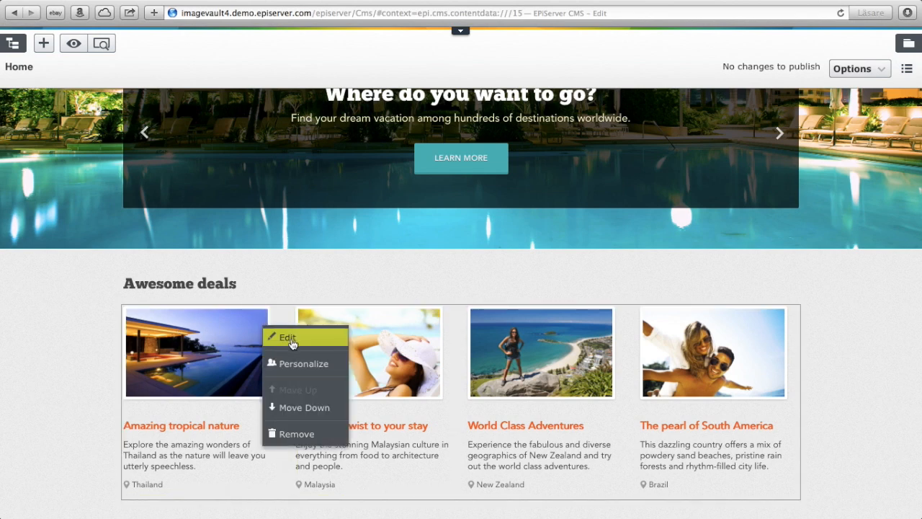
left_click(289, 339)
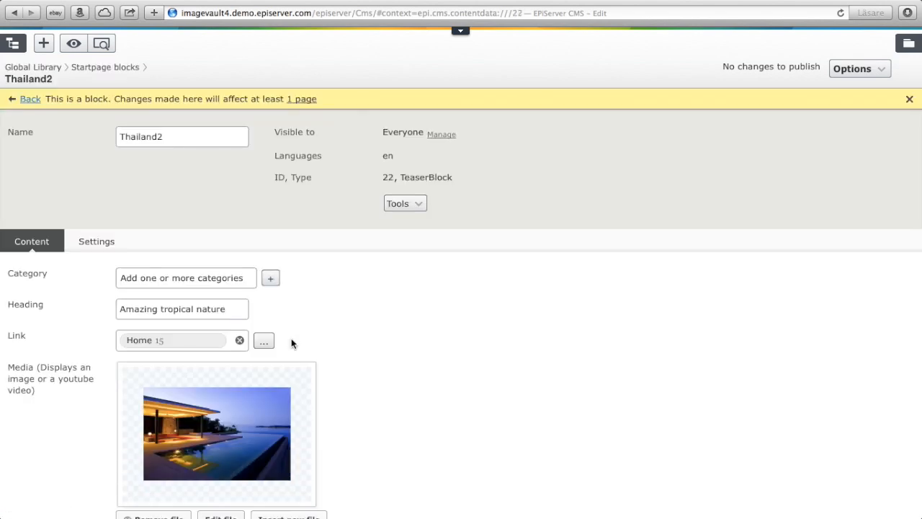
Step: Remove the current picture from the Thailand2 block's Media property and confirm the removal
scroll(291, 339, "down", 3)
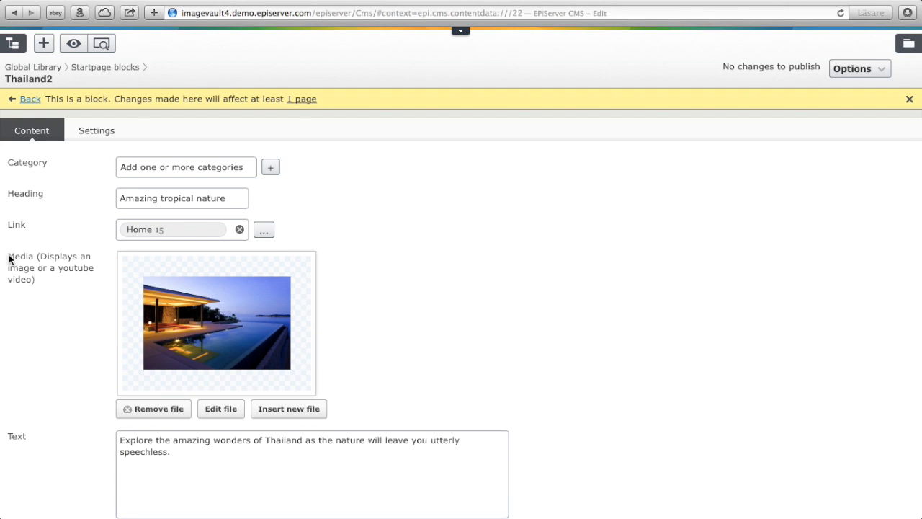
left_click_drag(10, 260, 343, 410)
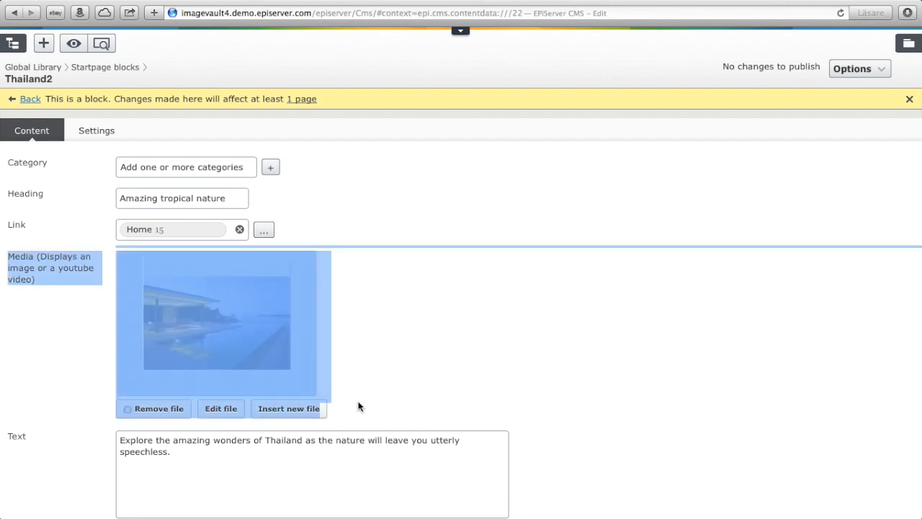
left_click(358, 406)
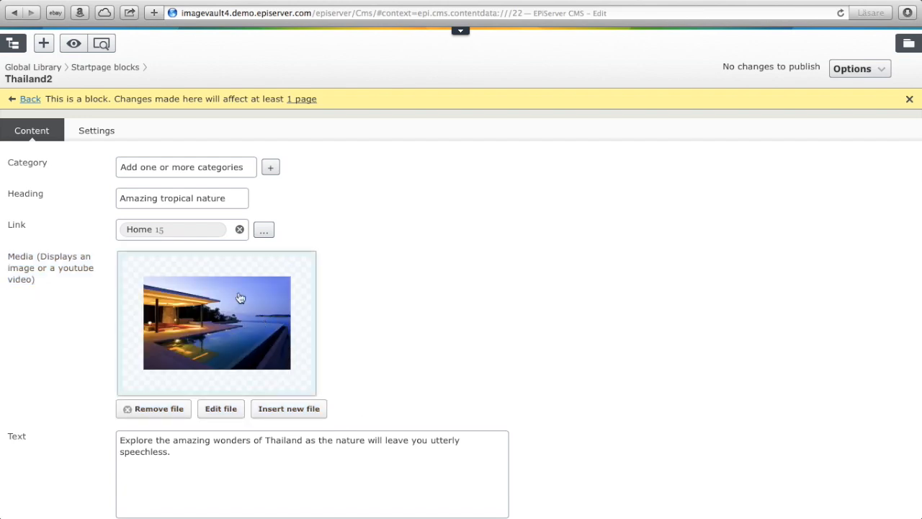
left_click(158, 410)
left_click(577, 190)
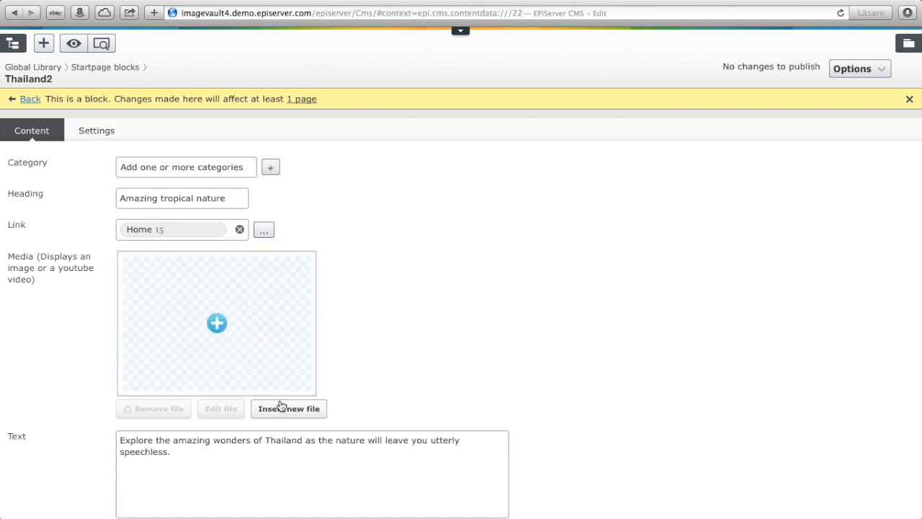
Step: Search the ImageVault media by the photographer's first name and place the skyscraper picture with the stone tower in the block's Media property
left_click(910, 45)
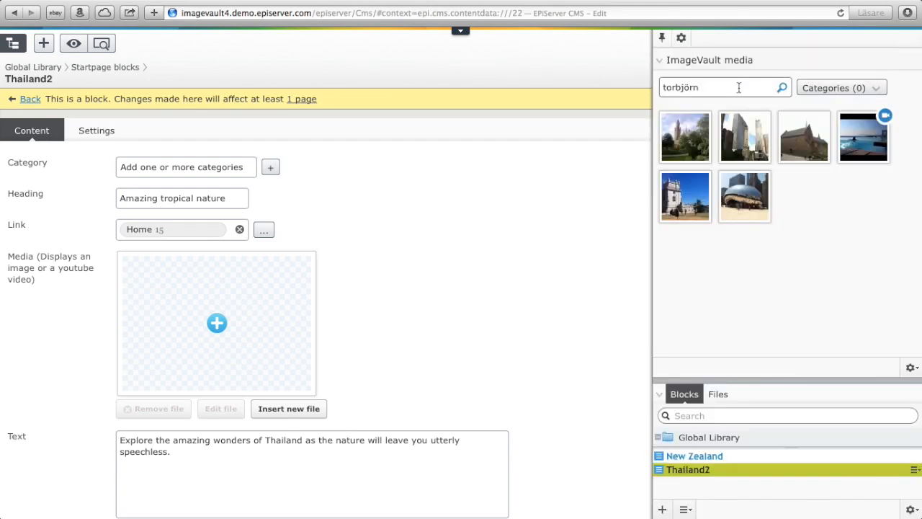
left_click(737, 87)
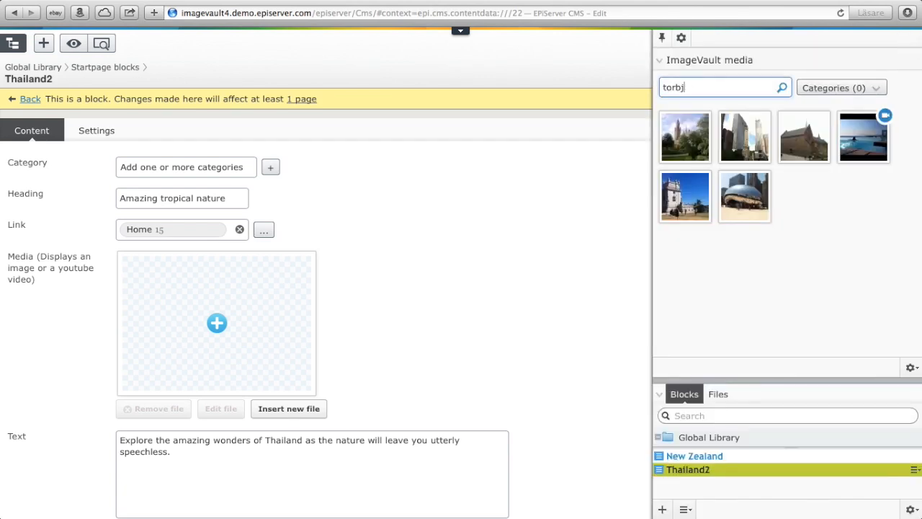
key("BackSpace")
key("BackSpace")
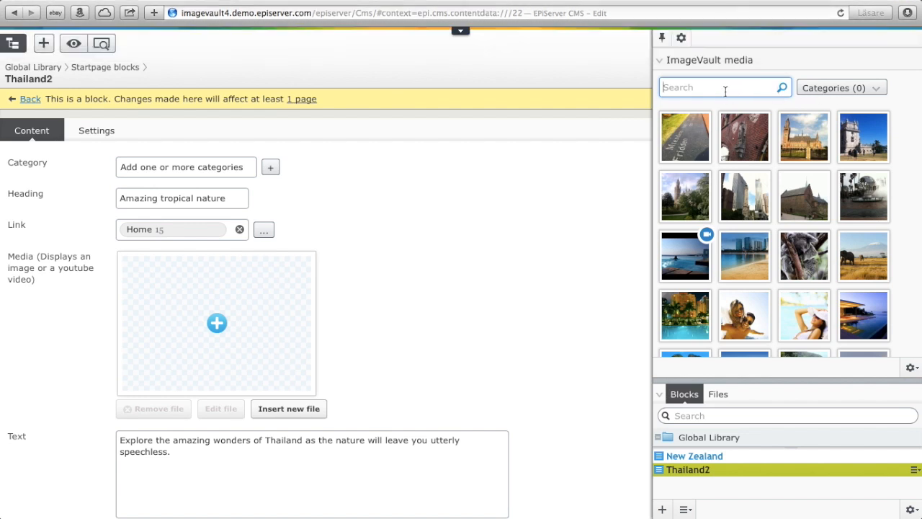
type("torbjörn")
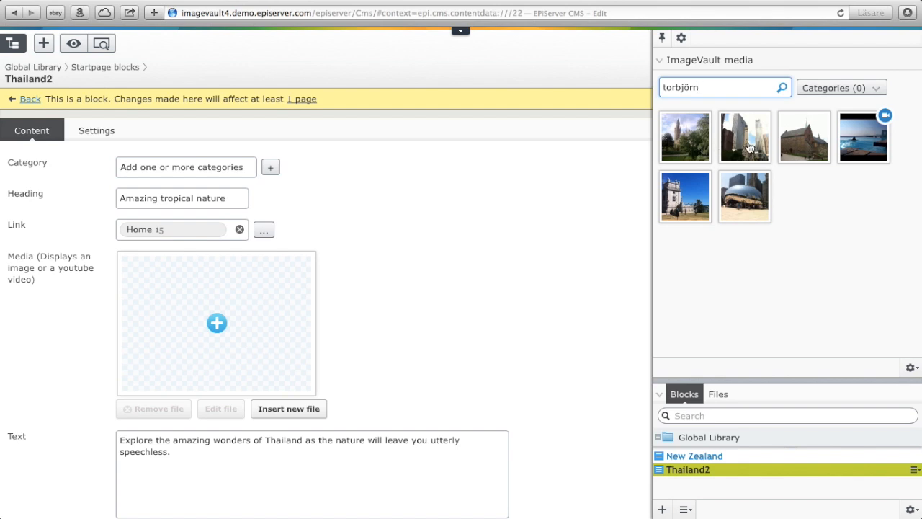
left_click_drag(748, 147, 236, 301)
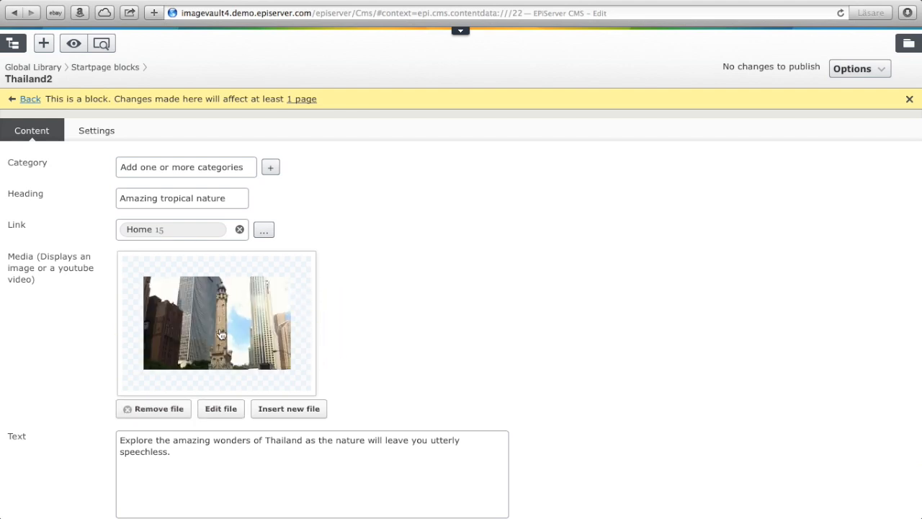
Step: Crop the block's picture by zooming in to about 20% and framing the top of the stone tower
left_click(221, 409)
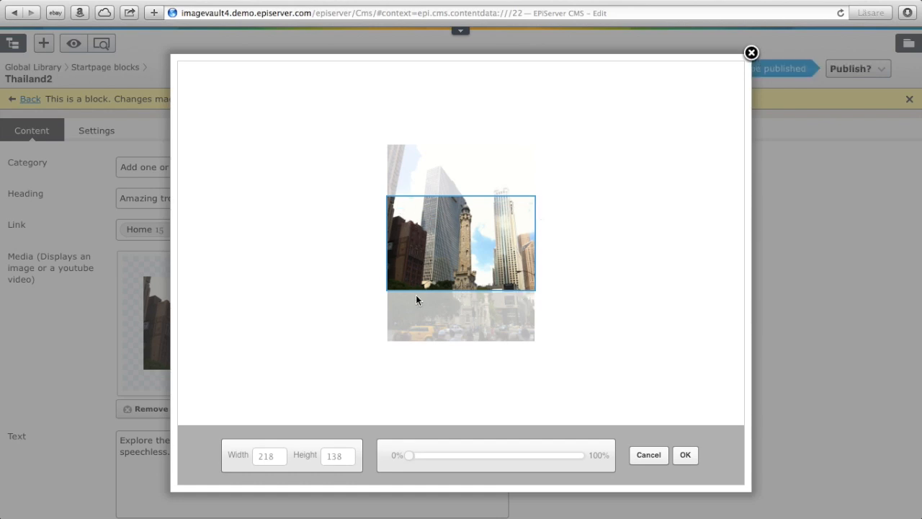
double_click(276, 454)
left_click_drag(453, 253, 463, 272)
left_click_drag(411, 460, 444, 461)
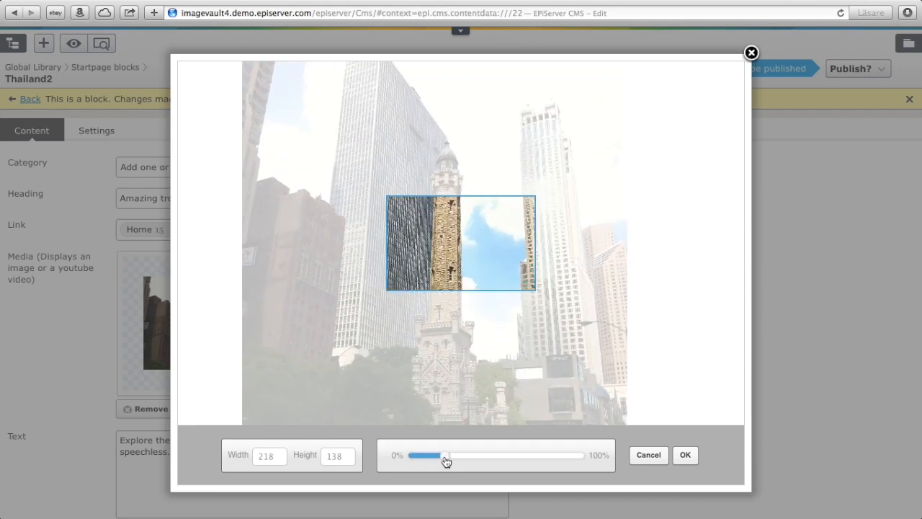
left_click_drag(438, 233, 444, 301)
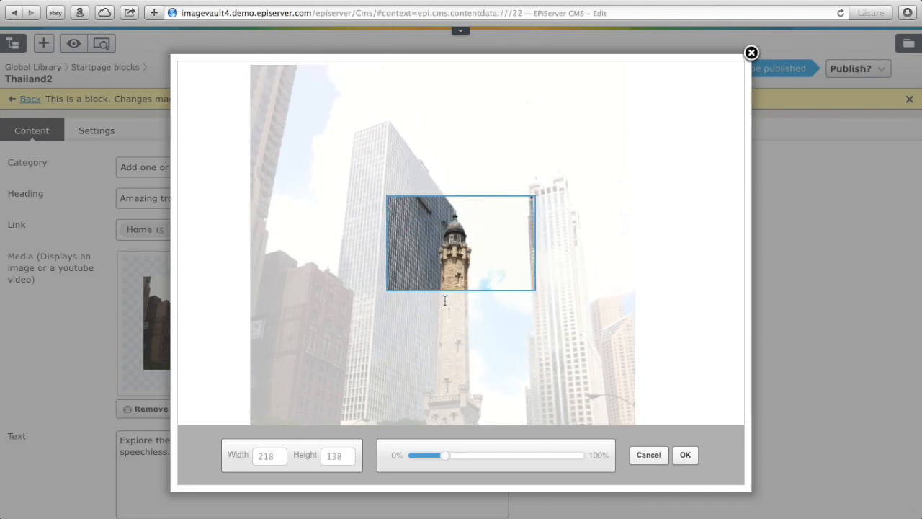
left_click(685, 457)
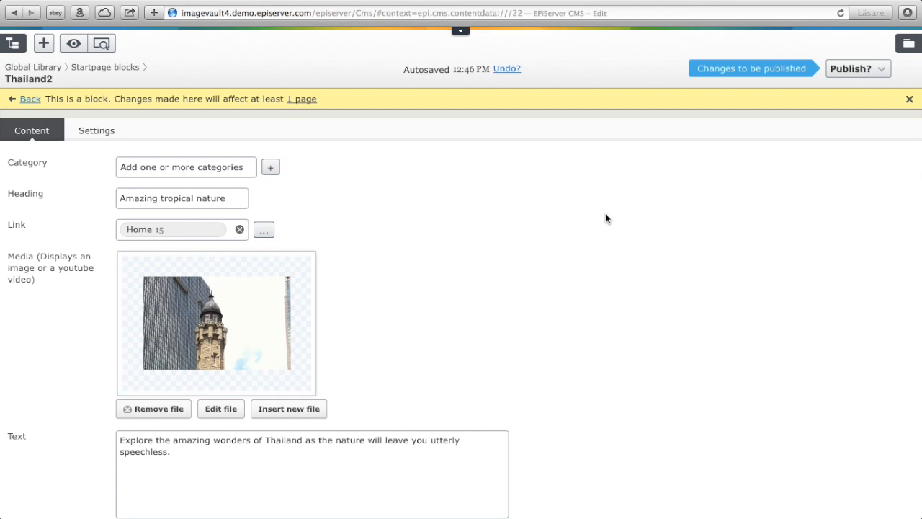
Step: Publish the changes to the Thailand2 block and return to the Home page to check the Awesome deals teasers
left_click(857, 73)
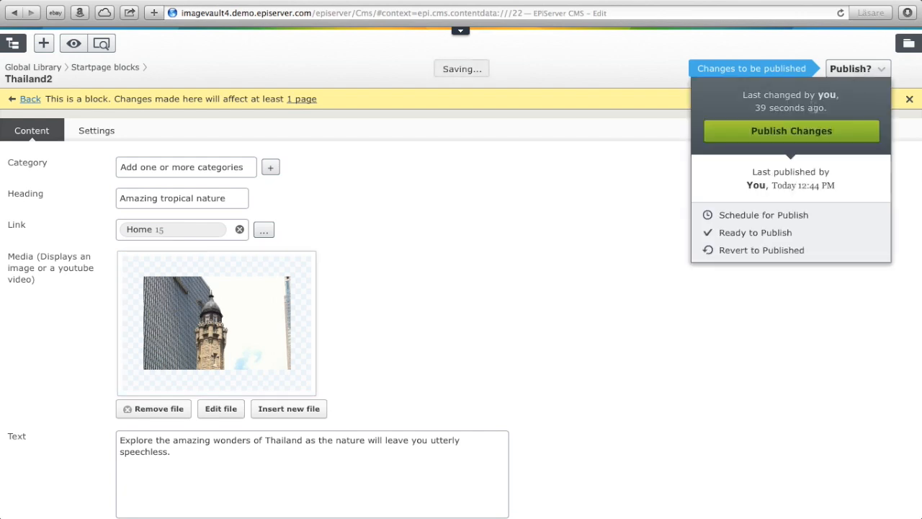
left_click(793, 132)
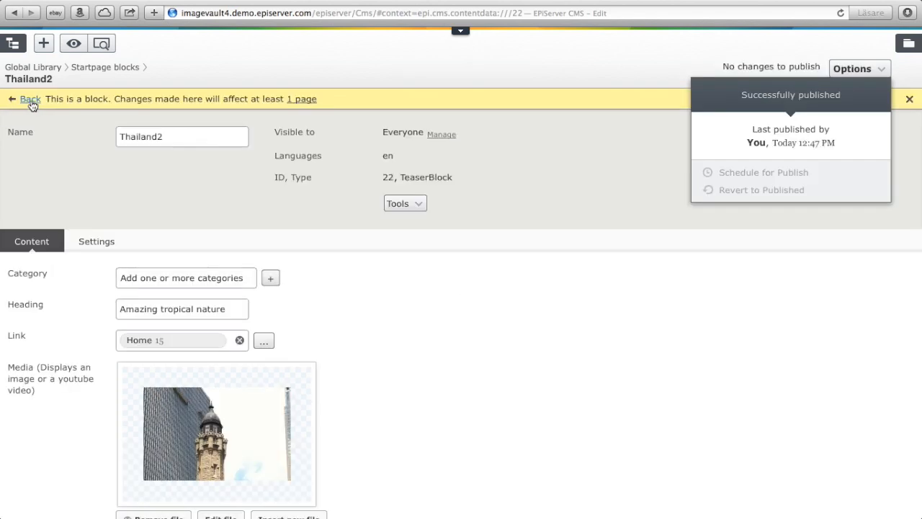
left_click(32, 103)
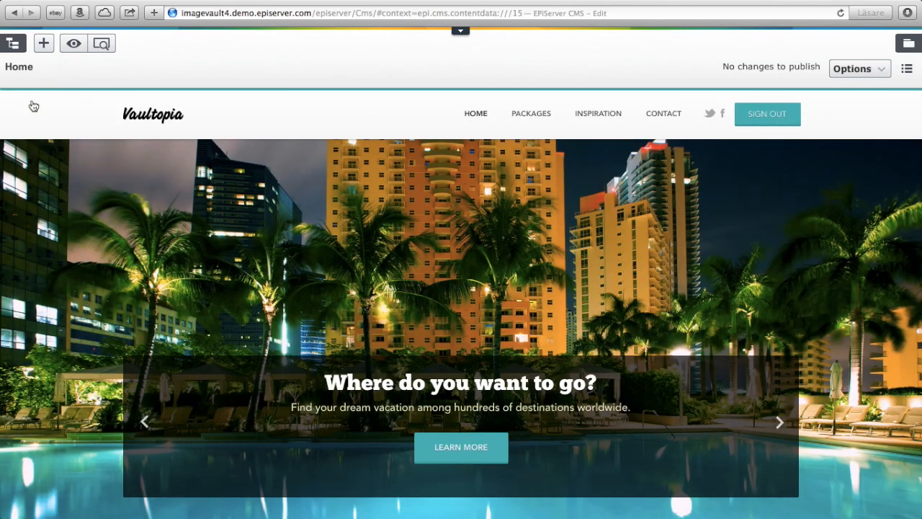
scroll(871, 295, "down", 5)
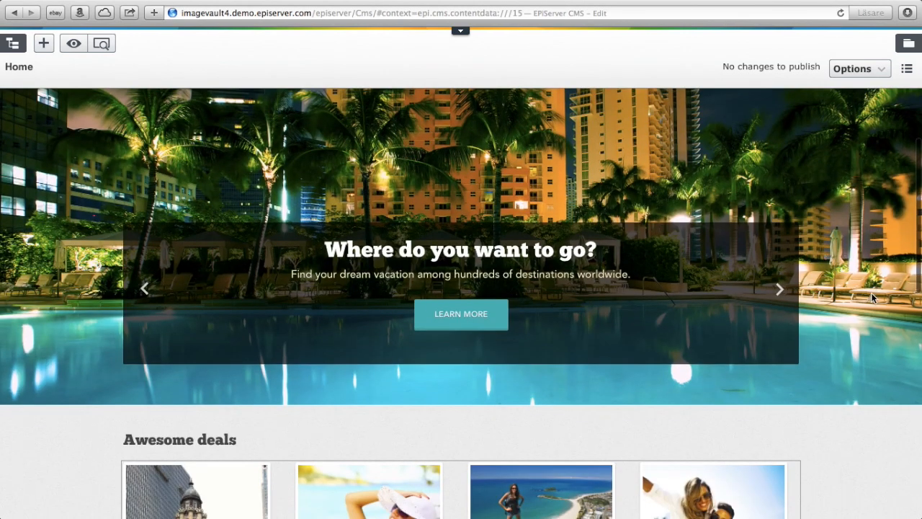
scroll(871, 298, "down", 1)
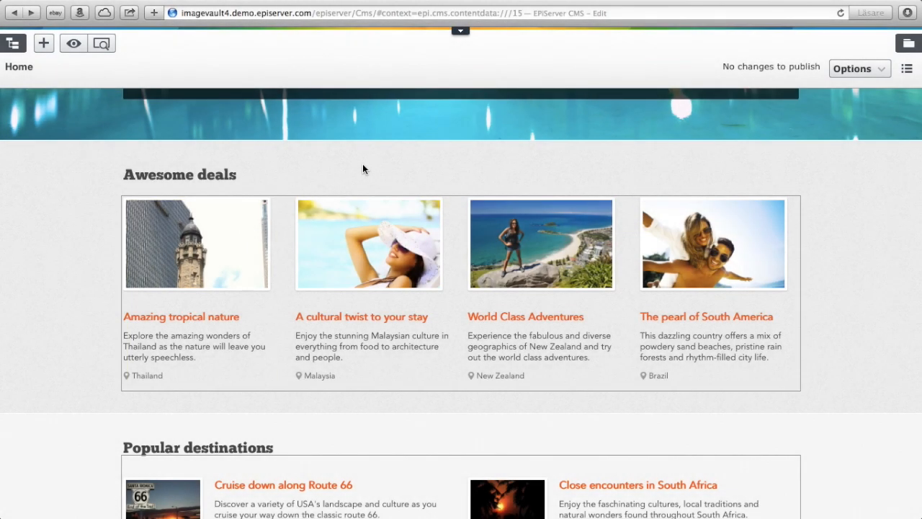
scroll(363, 165, "up", 5)
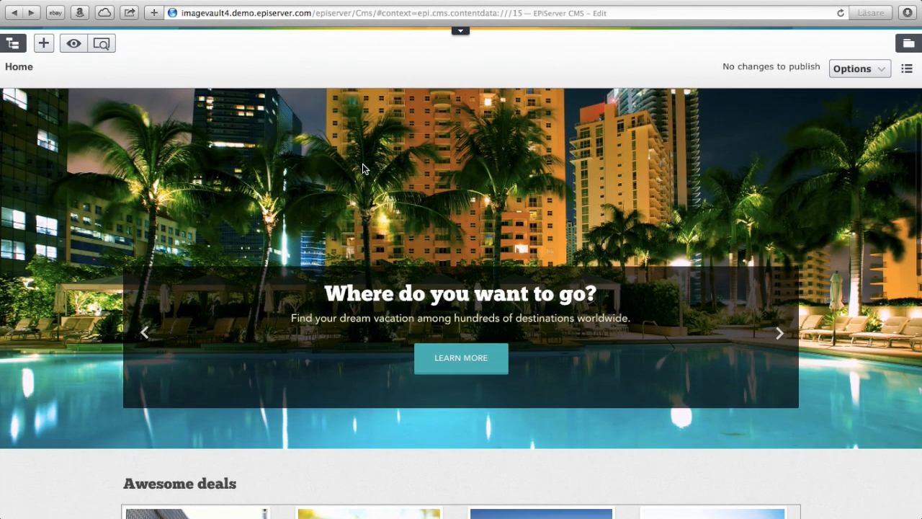
scroll(363, 168, "up", 2)
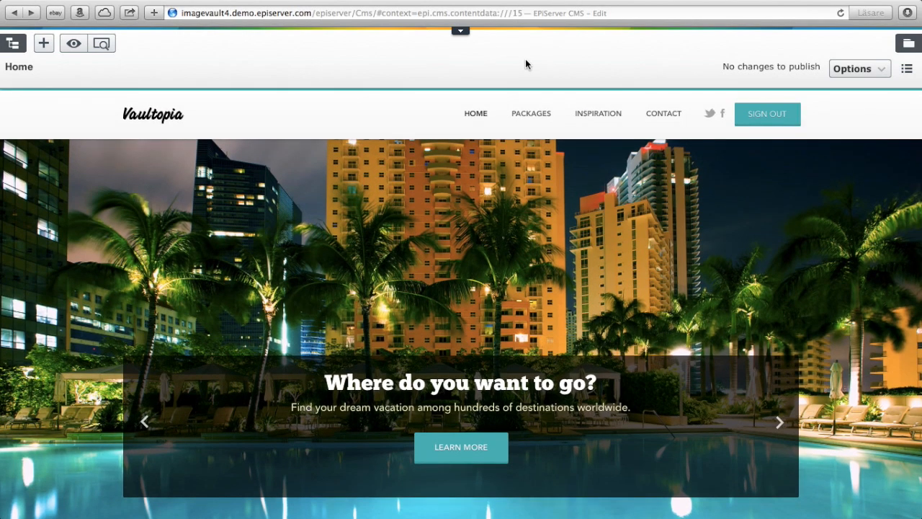
Step: Open the Packages page and view the second and third pictures of its slideshow
left_click(532, 120)
scroll(351, 243, "down", 1)
scroll(351, 243, "up", 1)
scroll(351, 244, "down", 1)
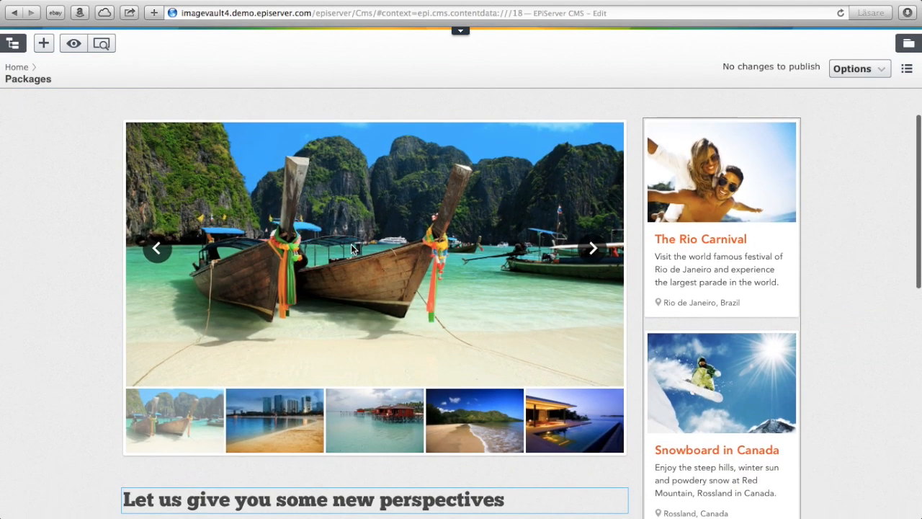
left_click(266, 417)
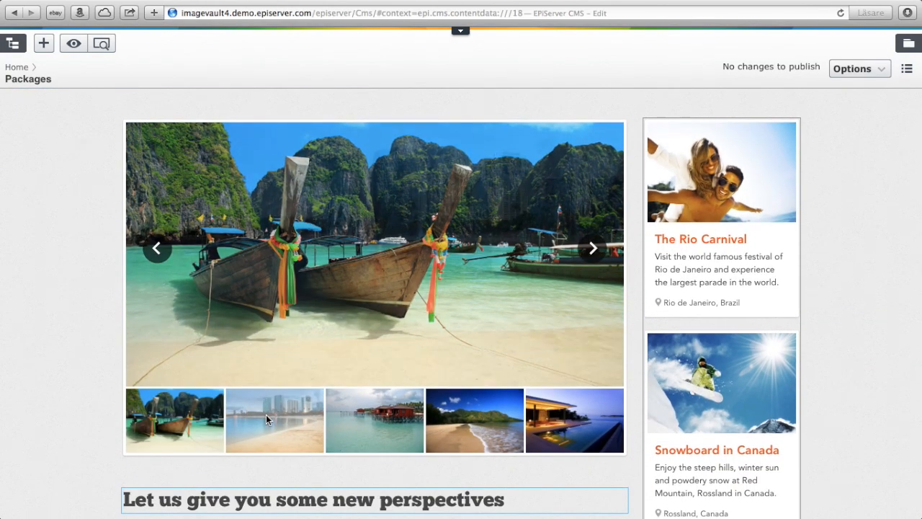
left_click(364, 429)
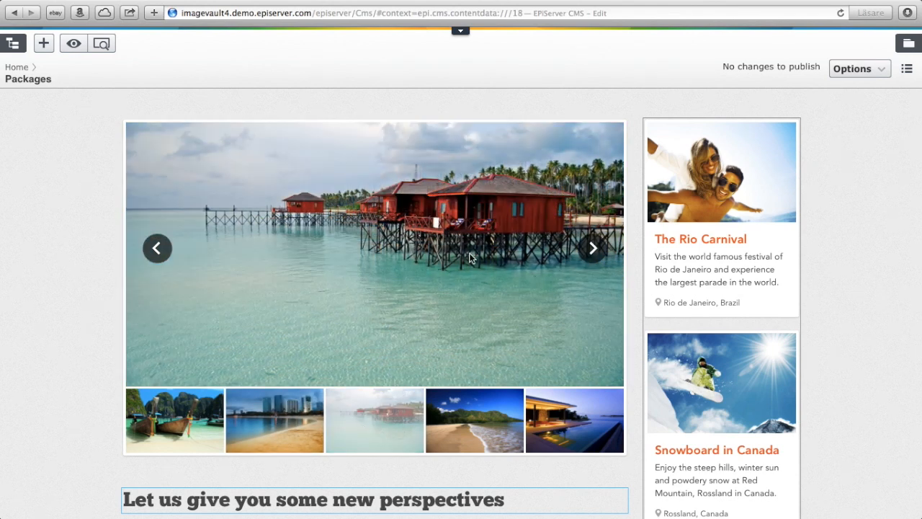
Step: Remove the third picture, the red stilt houses, from the Slideshow property in the Packages page's content properties
left_click(908, 72)
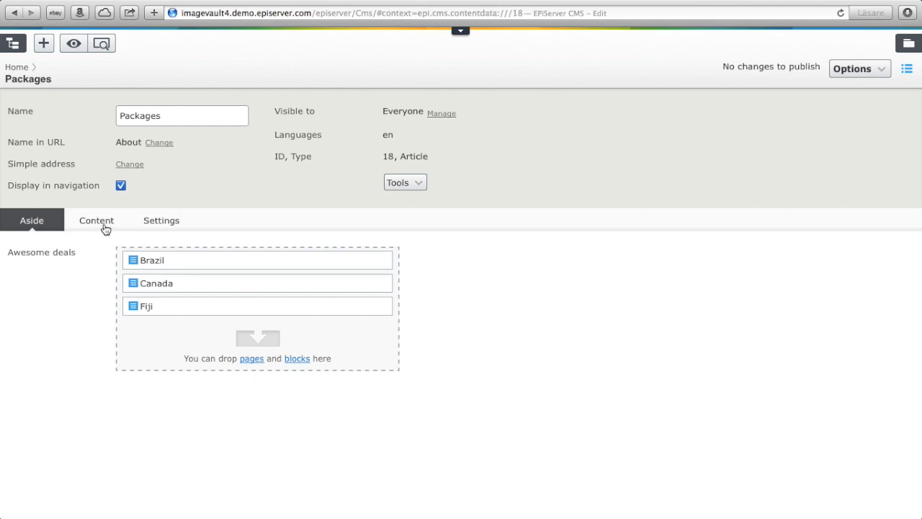
left_click(104, 224)
scroll(88, 339, "down", 10)
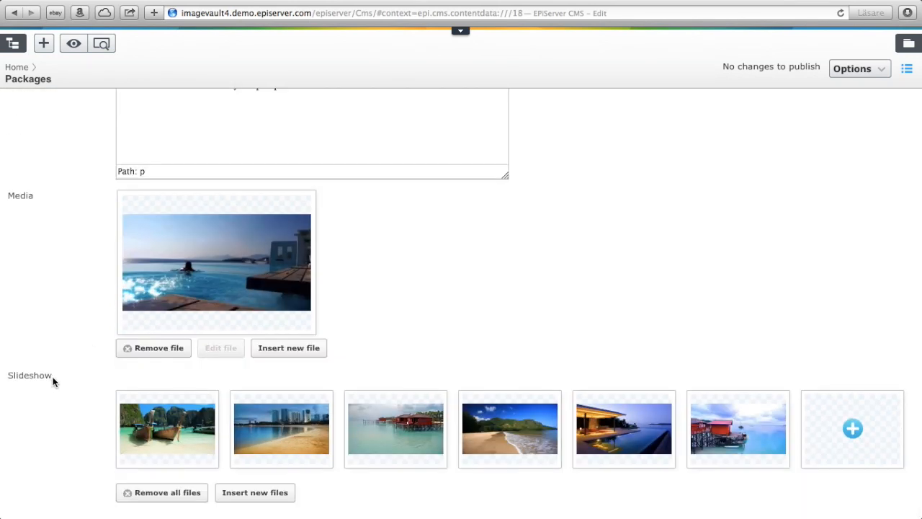
left_click_drag(53, 377, 7, 376)
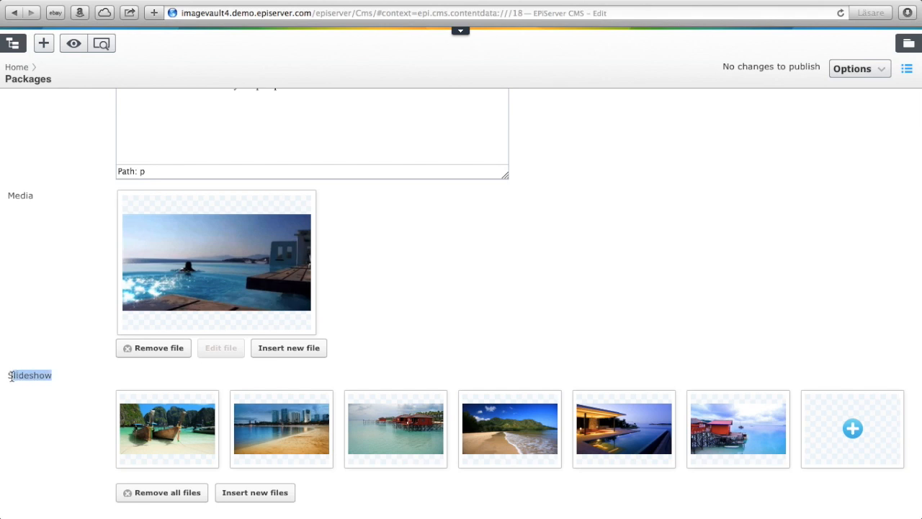
left_click(60, 410)
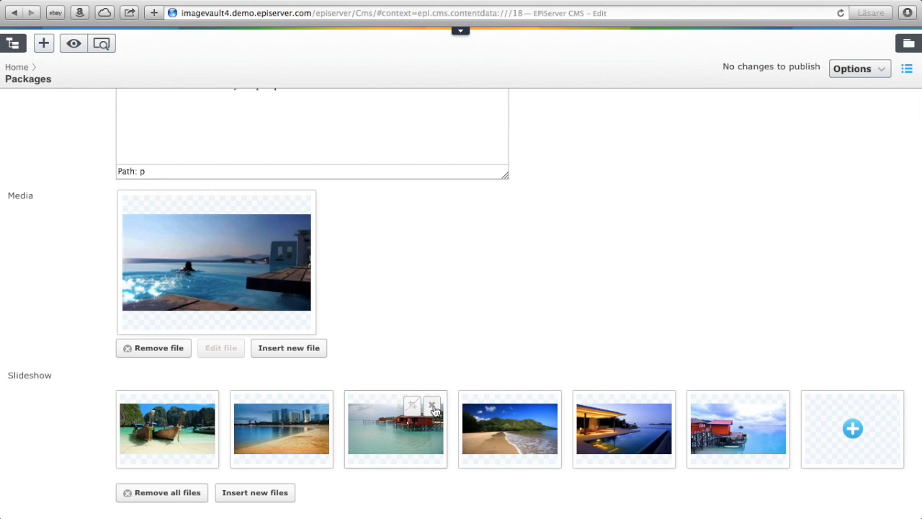
left_click(433, 407)
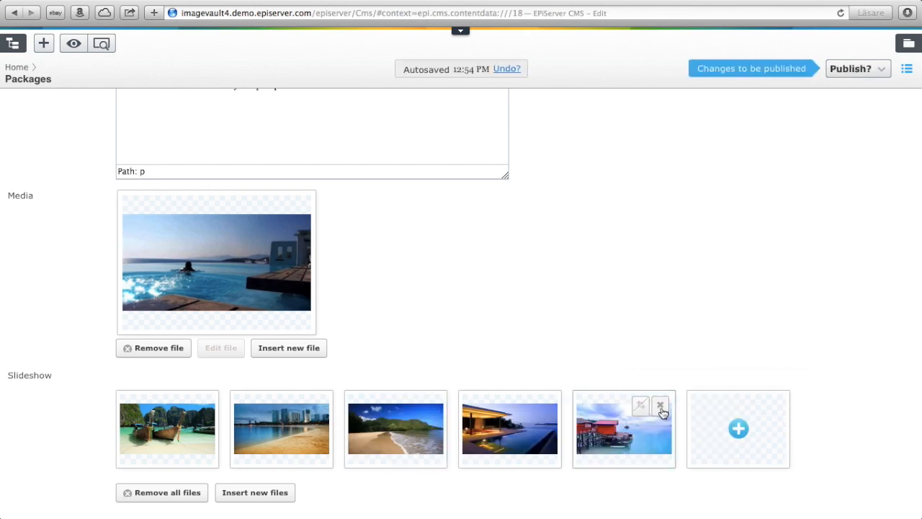
Step: Remove the red stilt houses picture from the end of the slideshow and move the evening pool villa picture to first place
left_click(662, 408)
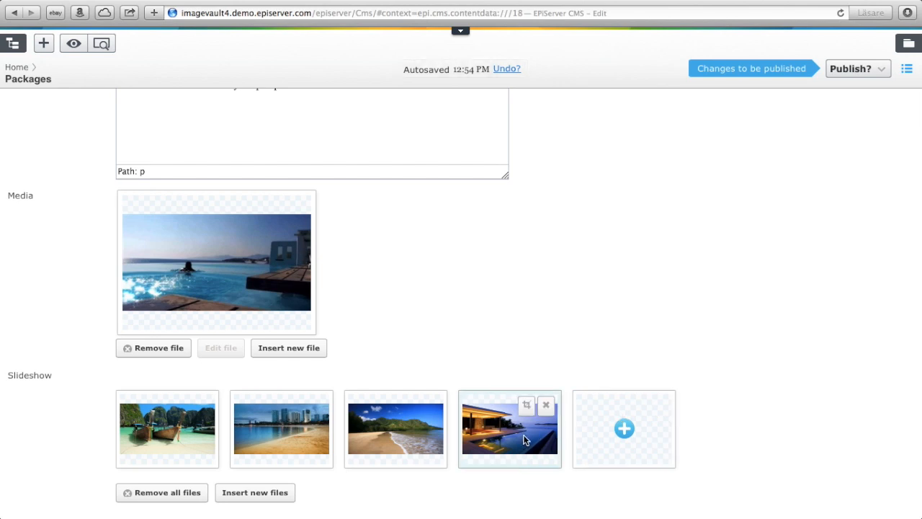
left_click_drag(524, 441, 123, 437)
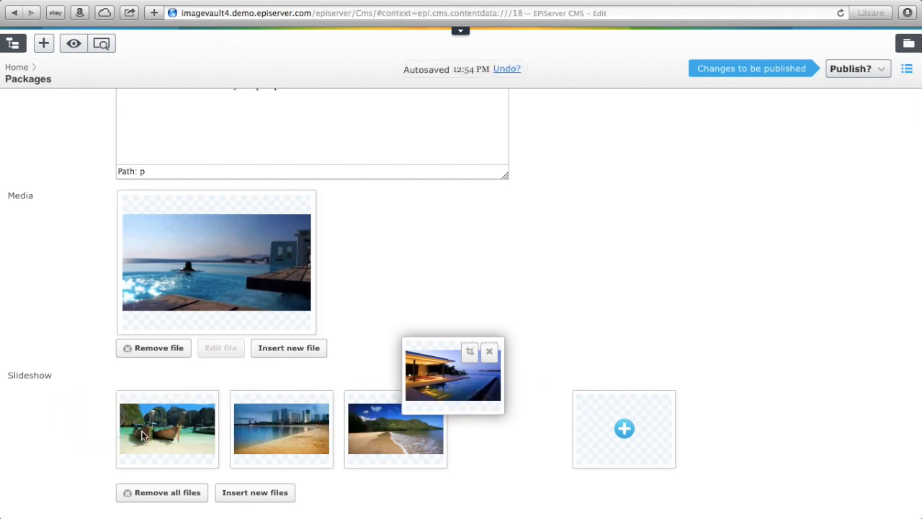
left_click_drag(422, 436, 164, 431)
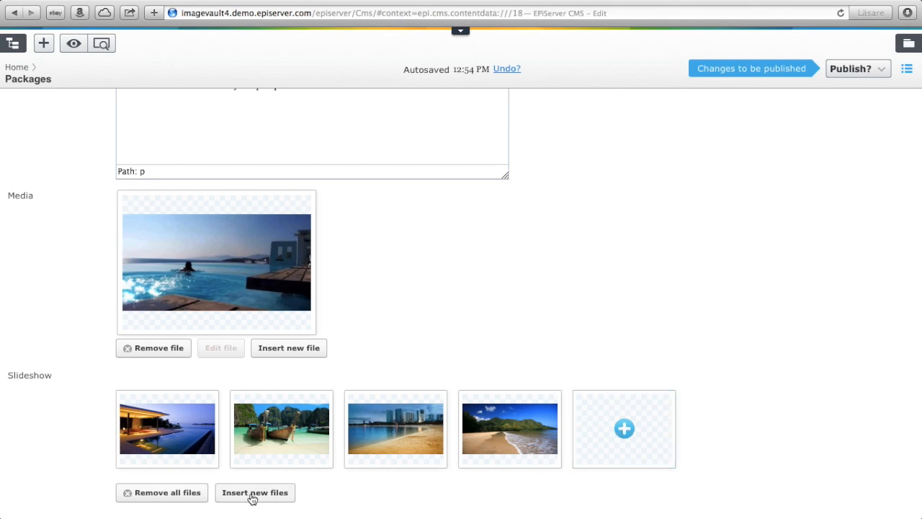
Step: Add the picture of the palace with the clock tower from ImageVault to the end of the Packages page's slideshow
left_click(624, 431)
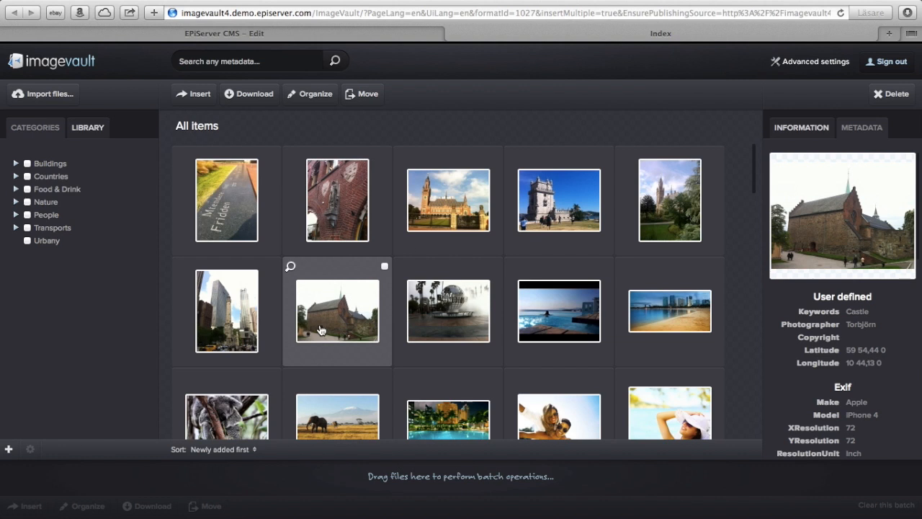
left_click(454, 213)
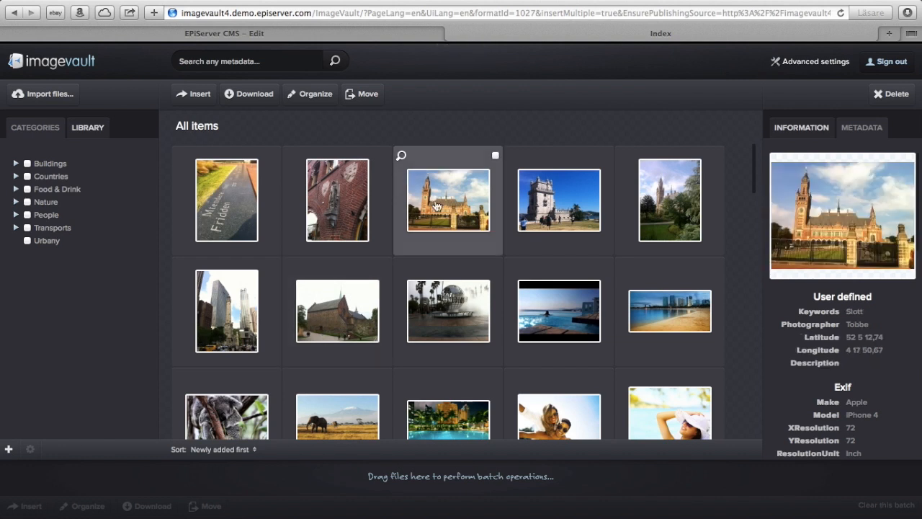
left_click(196, 94)
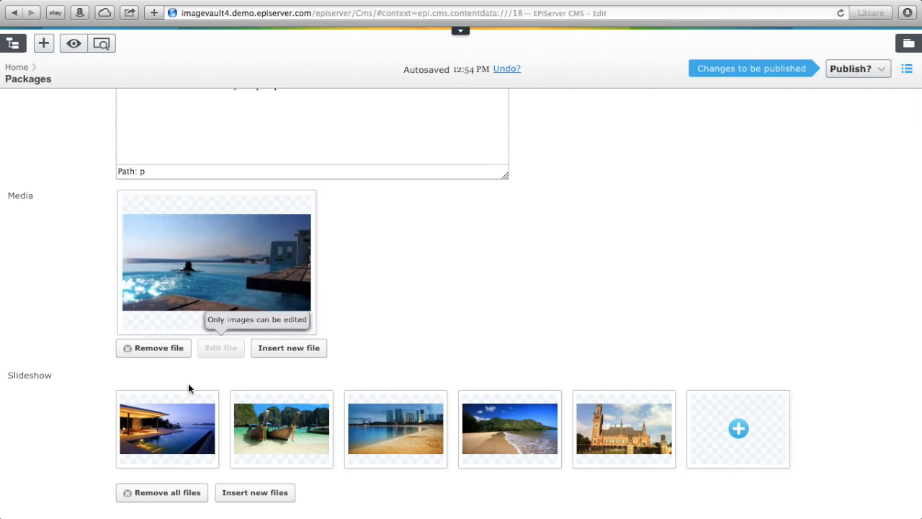
mouse_move(160, 427)
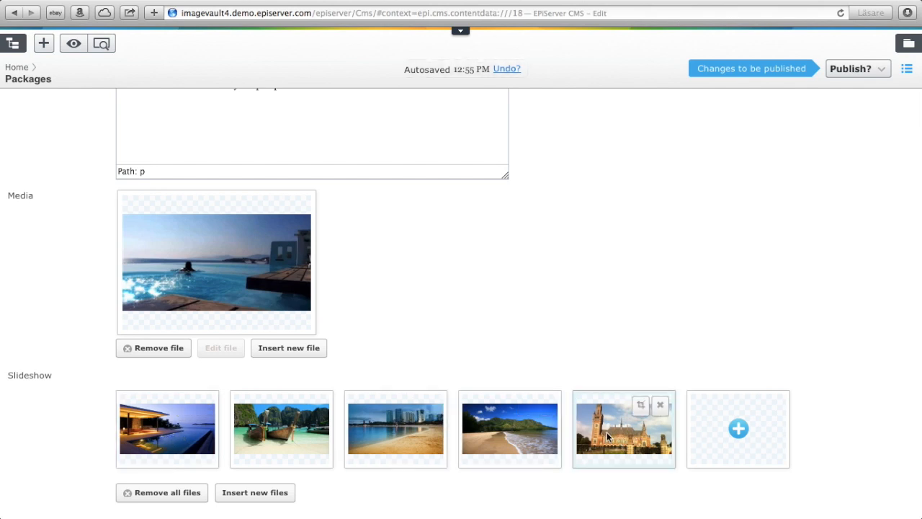
Step: Publish the changes to the Packages page and check its slideshow
left_click(850, 72)
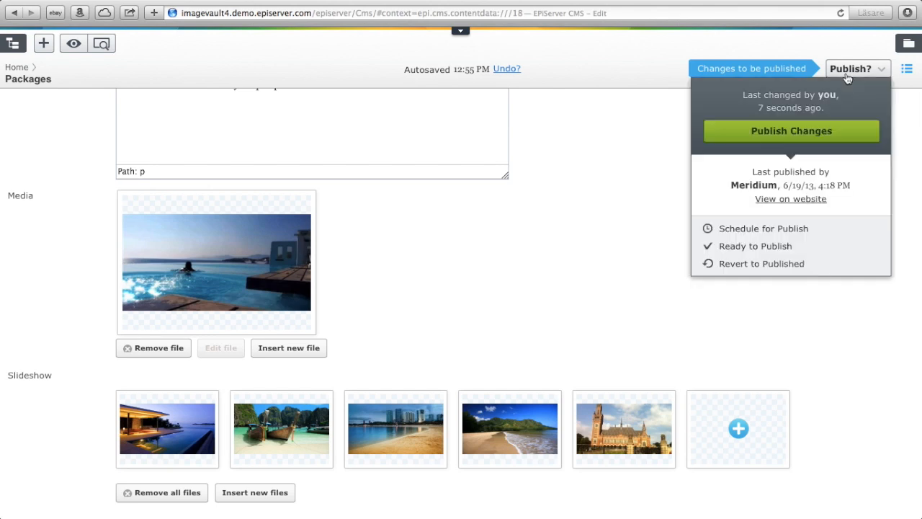
left_click(795, 137)
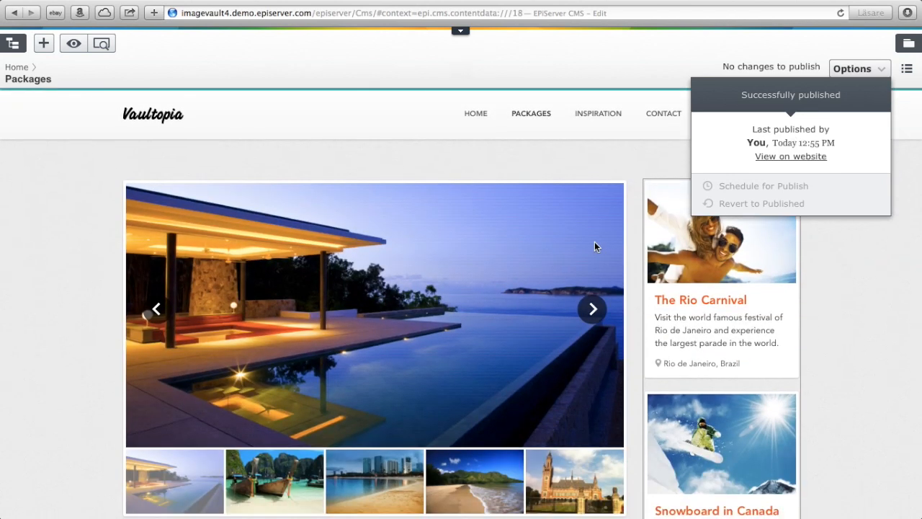
scroll(594, 247, "down", 3)
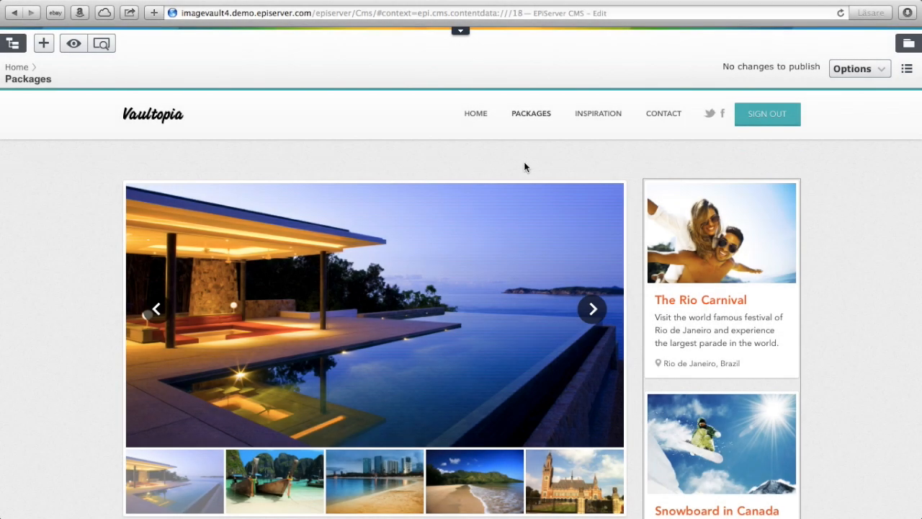
Step: Open the Inspiration page and preview its gallery of travelers' photos
left_click(598, 115)
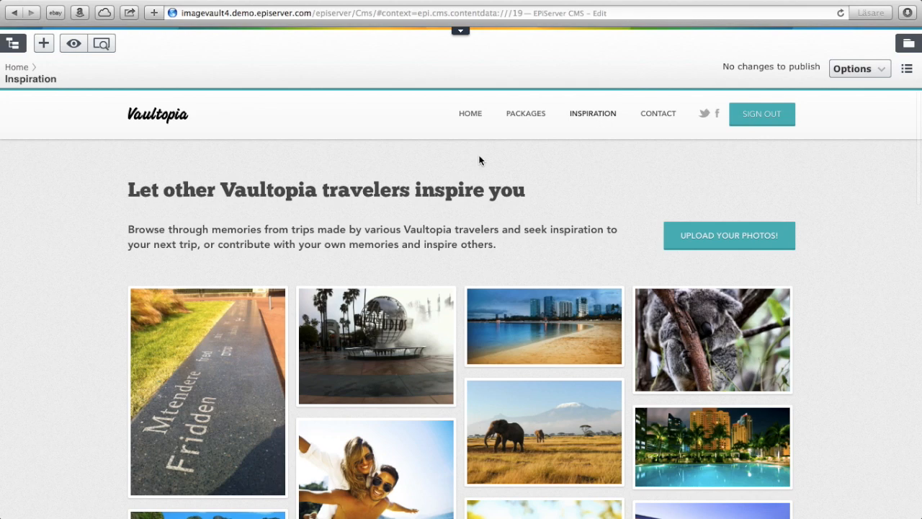
scroll(380, 197, "down", 2)
scroll(380, 197, "up", 3)
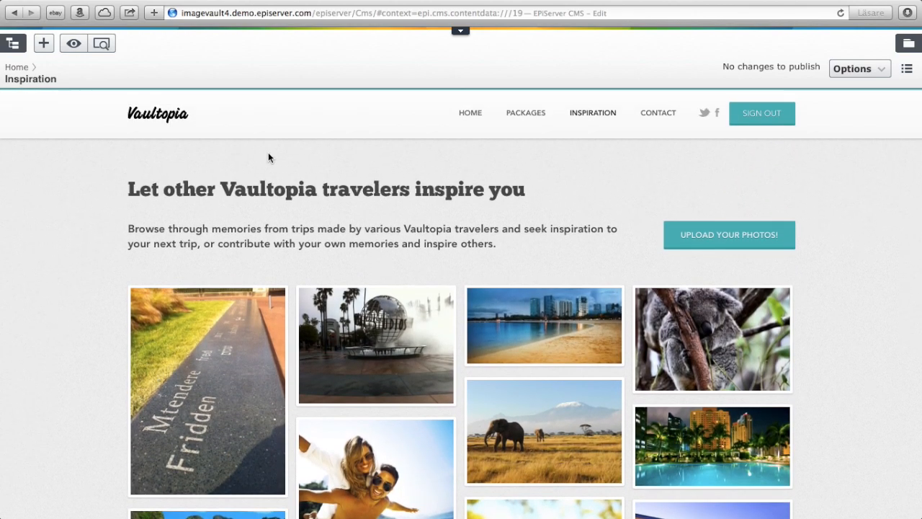
left_click(101, 45)
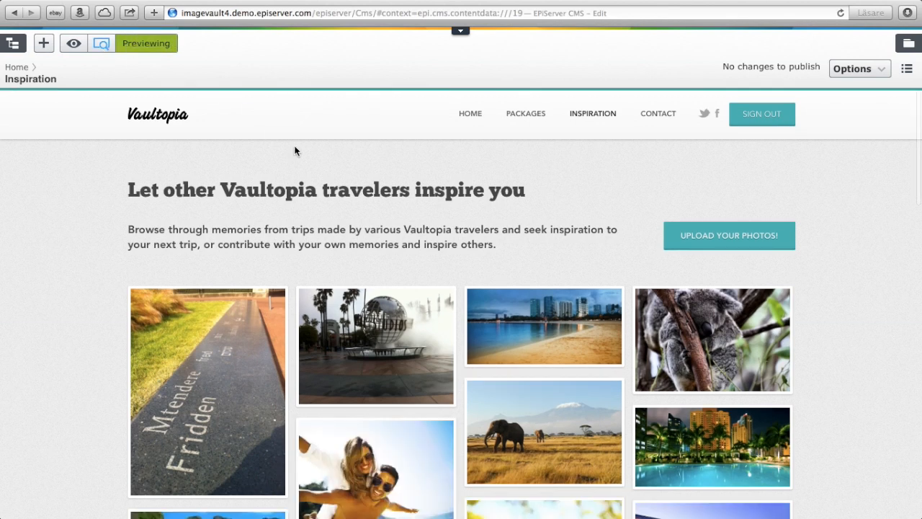
scroll(295, 149, "down", 2)
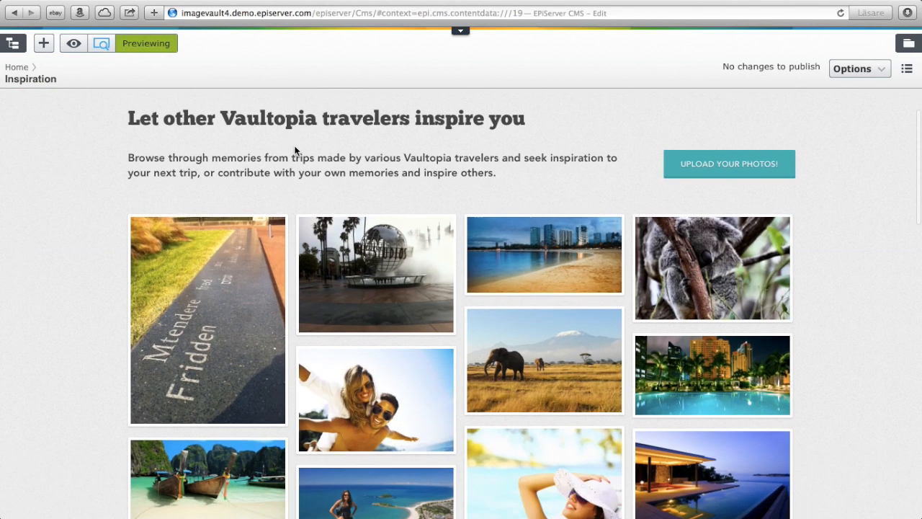
Step: View the enlarged city beach photo in the Inspiration gallery, close it and look over the gallery
left_click(544, 259)
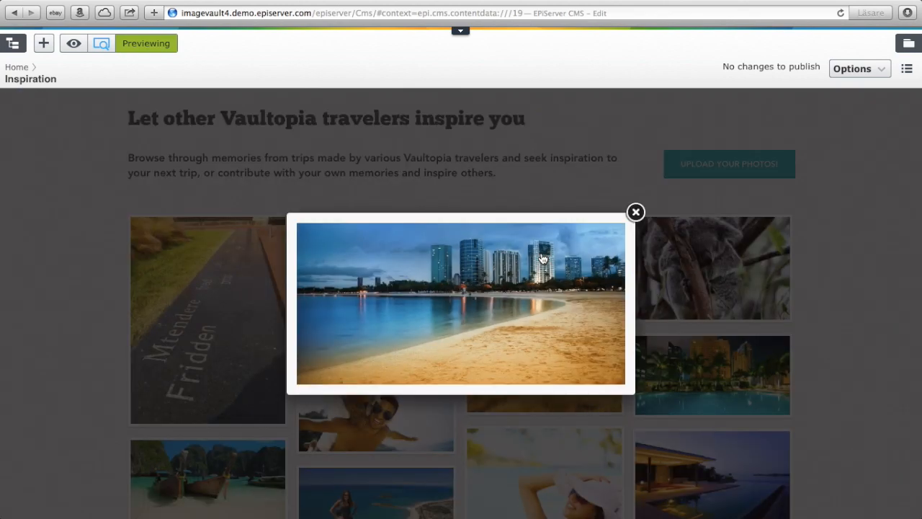
left_click(636, 214)
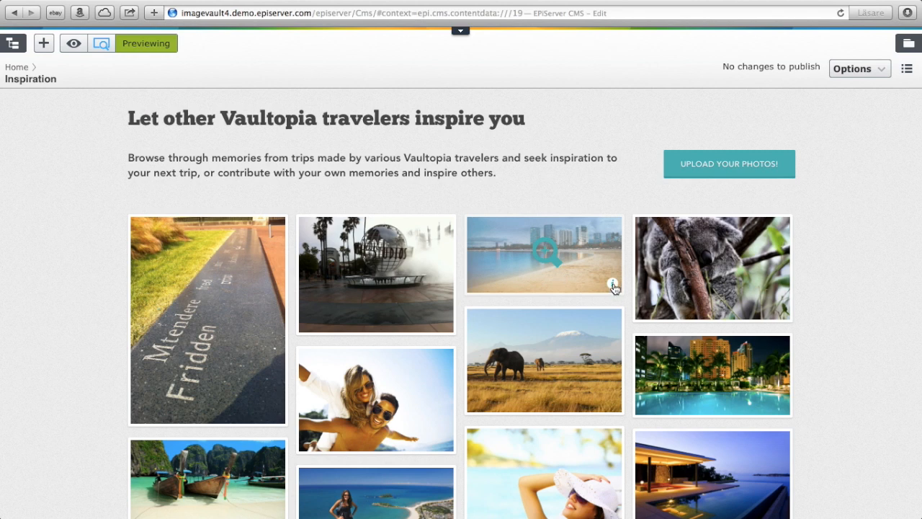
mouse_move(613, 286)
scroll(632, 330, "down", 1)
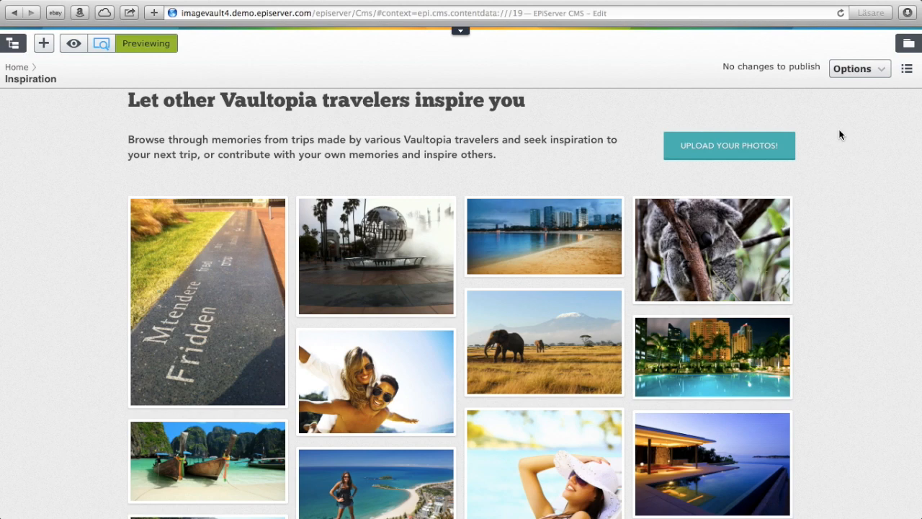
Step: Show the Inspiration page's properties and view the vaults available for its List media from vault setting
left_click(908, 70)
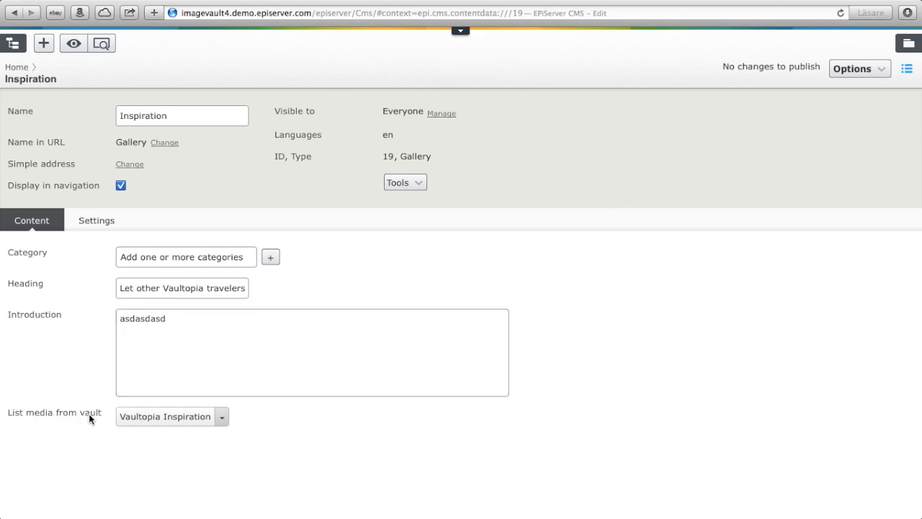
left_click(222, 419)
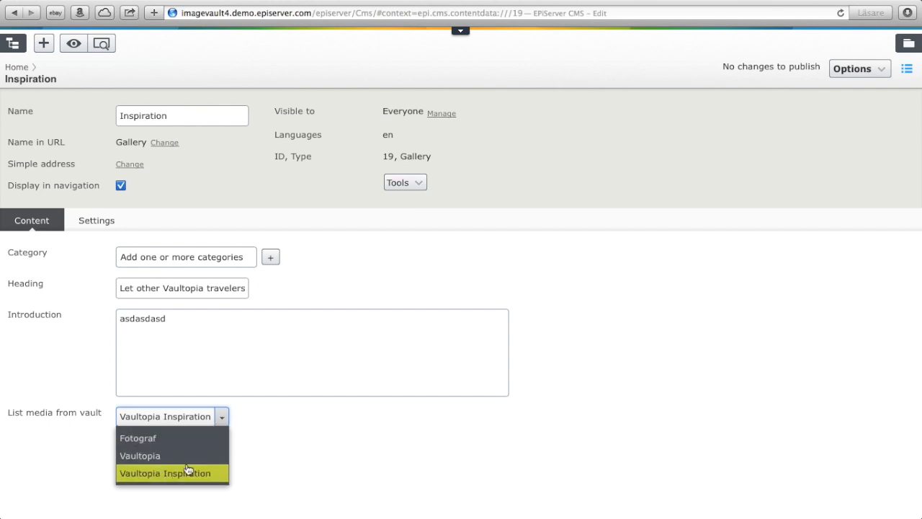
left_click(250, 447)
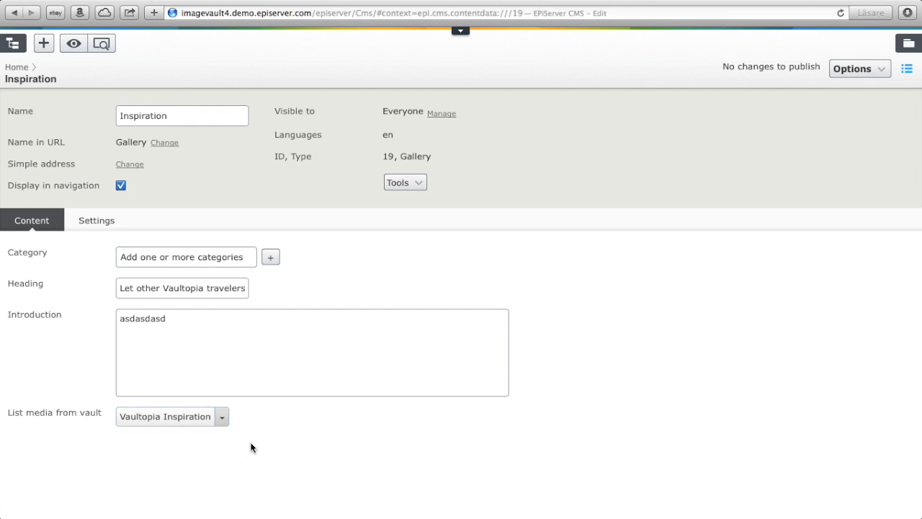
Step: Switch to ImageVault and view the contents of the Vaultopia Inspiration vault
left_click(460, 37)
left_click(152, 44)
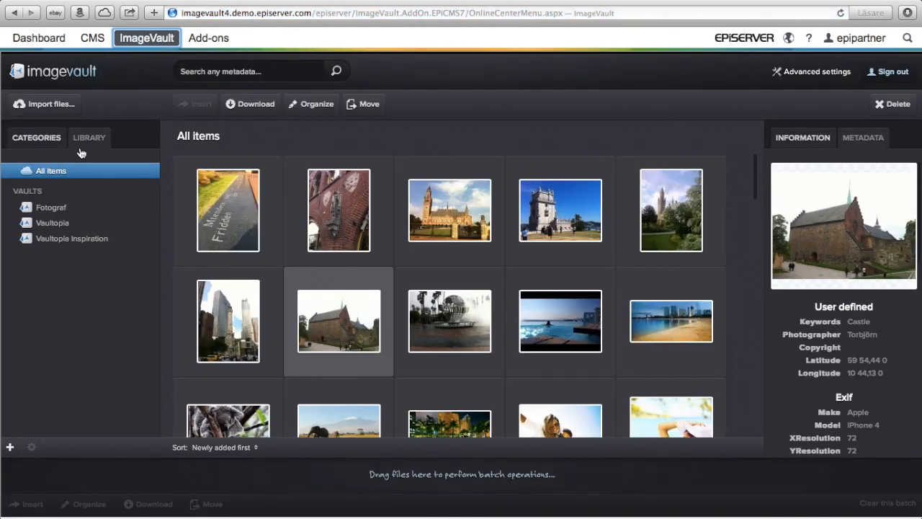
left_click(59, 242)
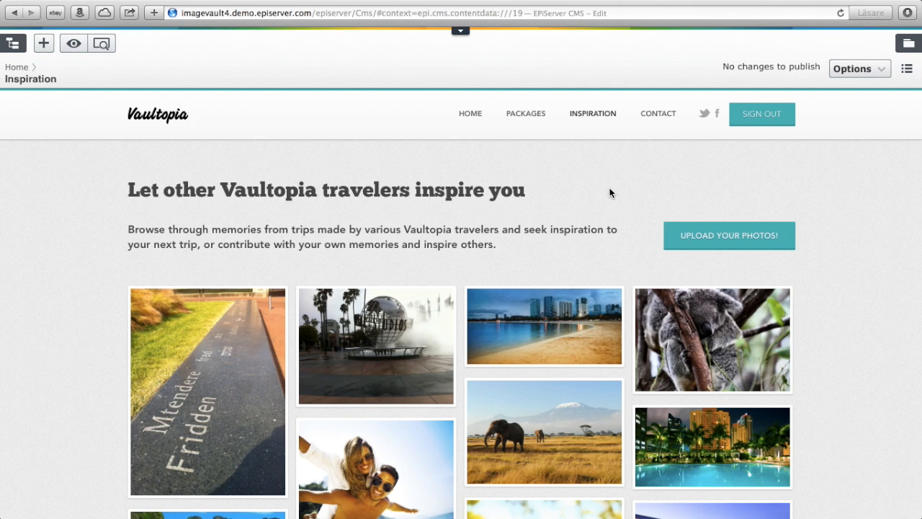
Step: Open the Contact page's Main body for editing and add an empty paragraph after the first paragraph
left_click(658, 115)
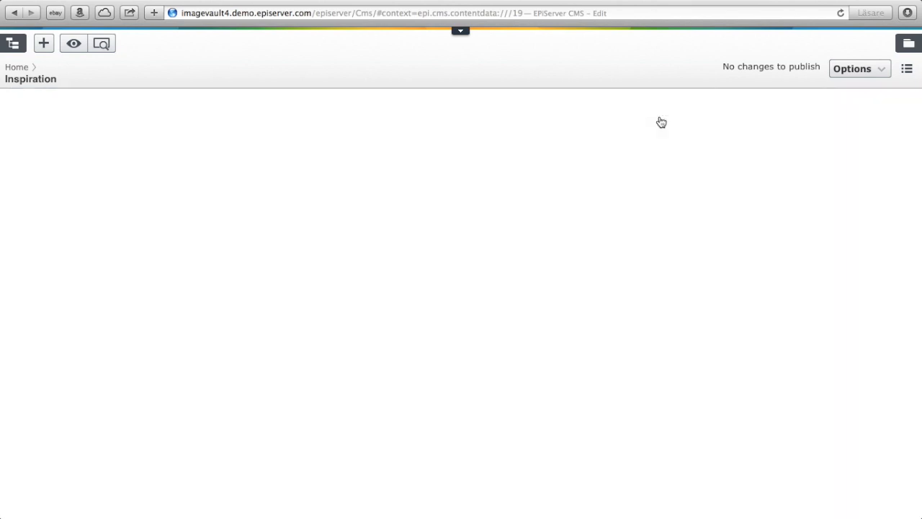
scroll(461, 259, "down", 2)
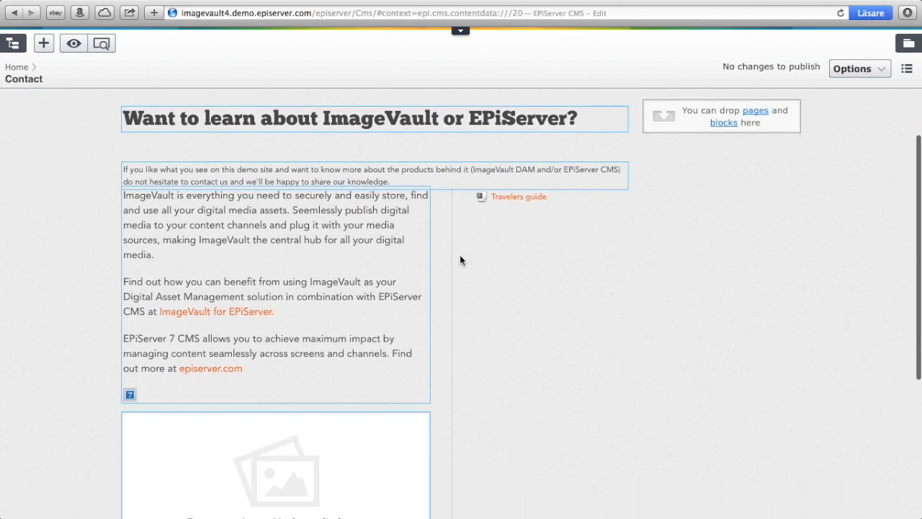
left_click(271, 271)
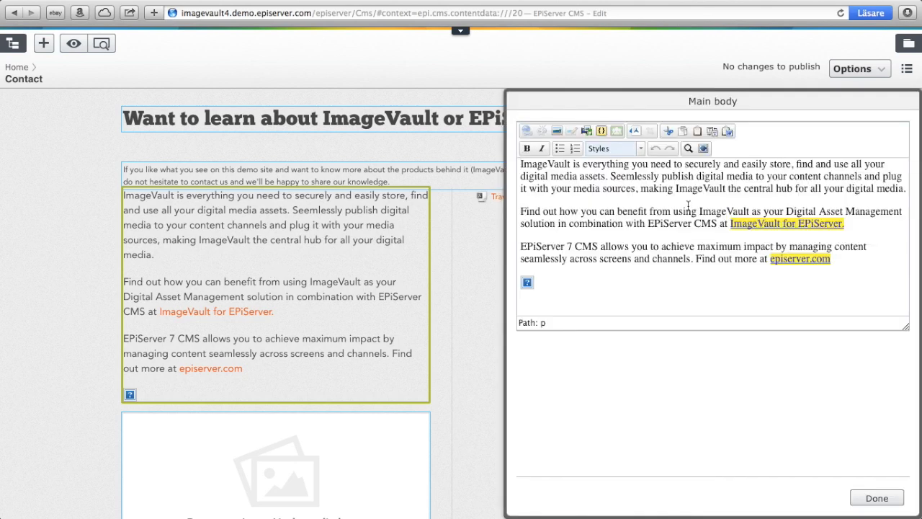
left_click(907, 189)
key("Return")
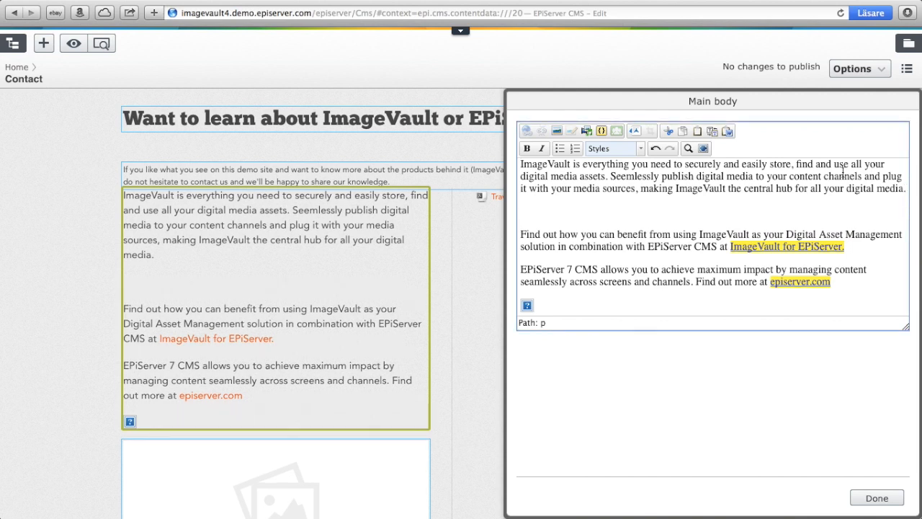
Step: Insert the stone tower and skyscrapers picture from ImageVault in the Size for standard web page format, finish editing and check the Contact page
left_click(634, 131)
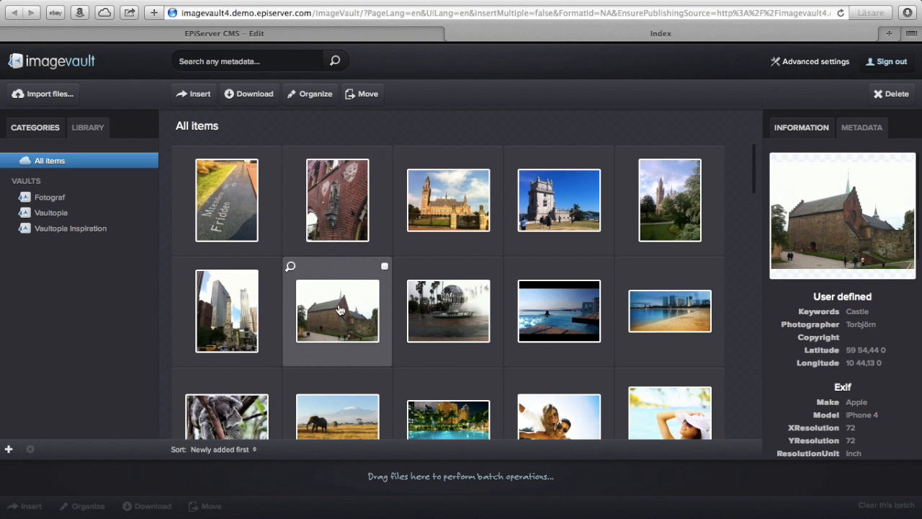
left_click(226, 316)
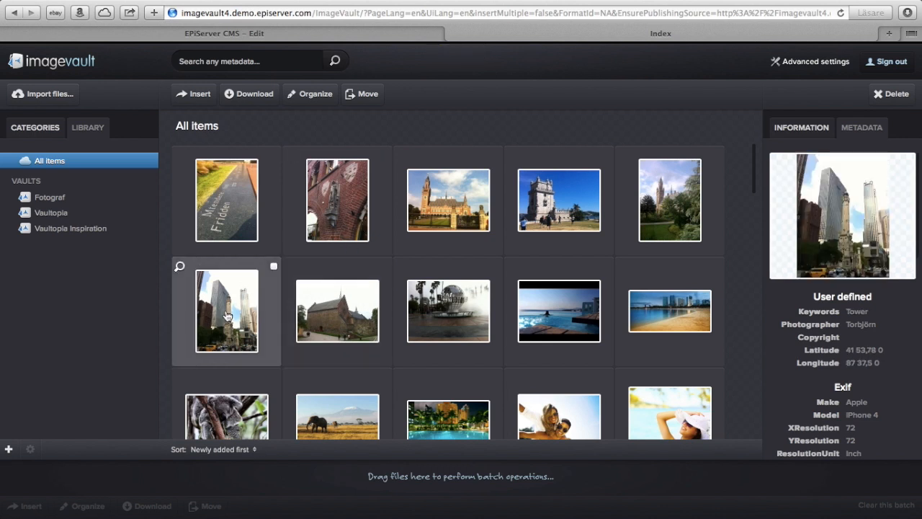
left_click(200, 96)
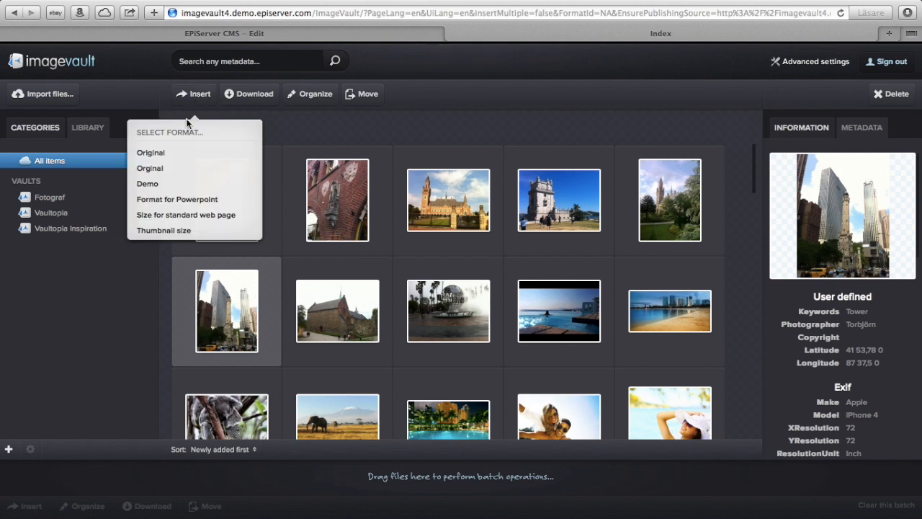
left_click(181, 217)
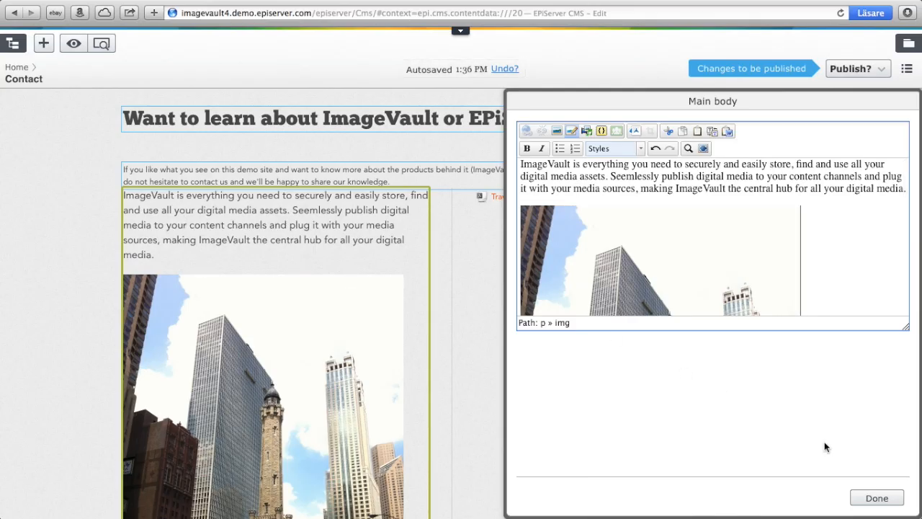
left_click(891, 501)
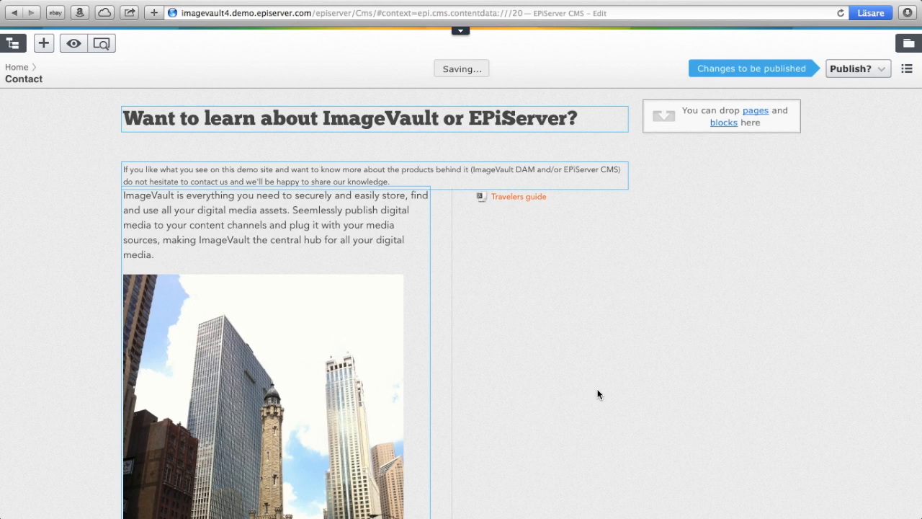
scroll(598, 394, "down", 4)
scroll(598, 394, "down", 3)
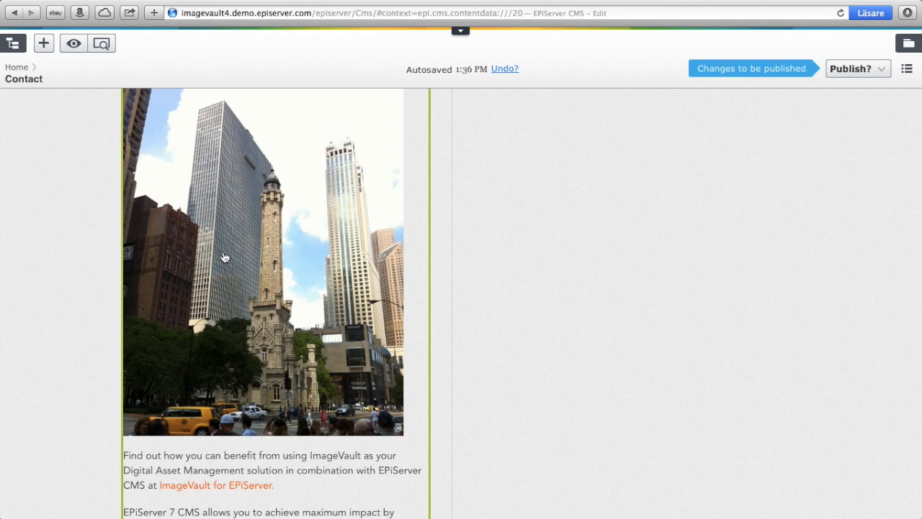
Step: Crop the skyscraper picture in the Contact page's Main body to the stone tower, about 216 by 263 pixels, with the image zoomed in slightly
left_click(290, 226)
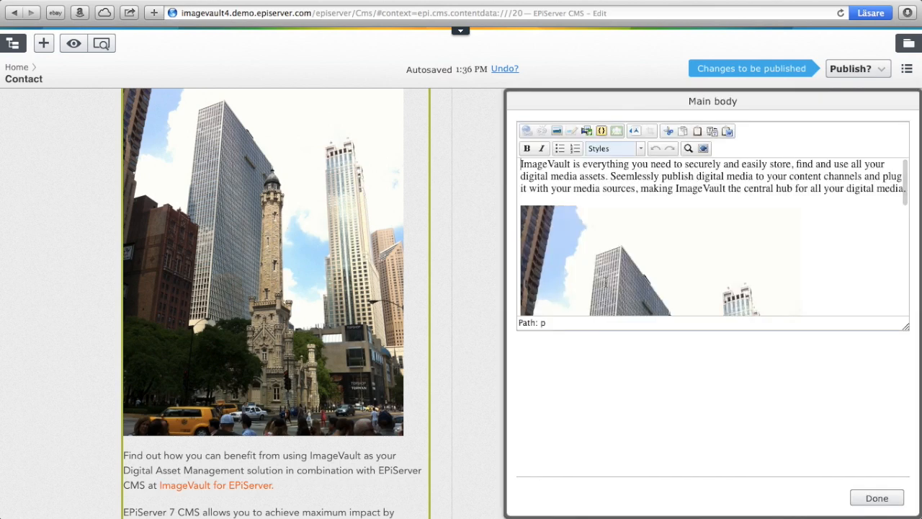
left_click(606, 283)
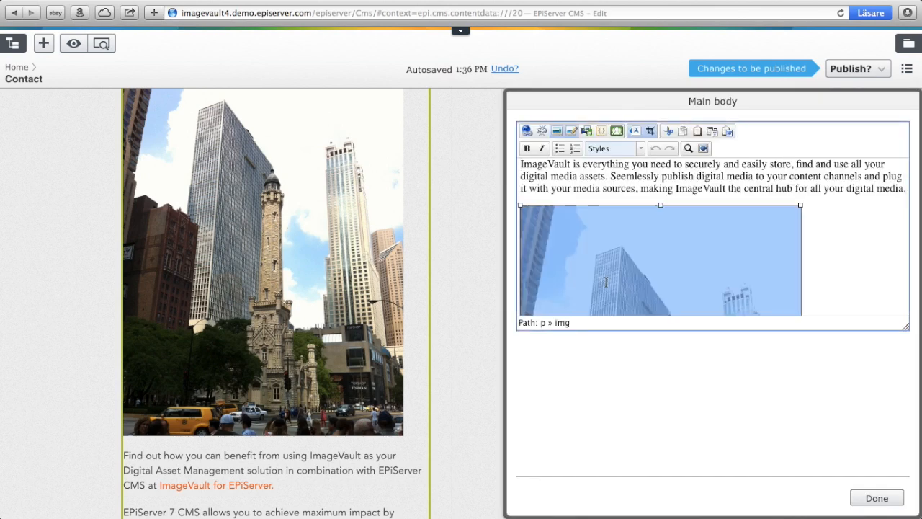
left_click(650, 132)
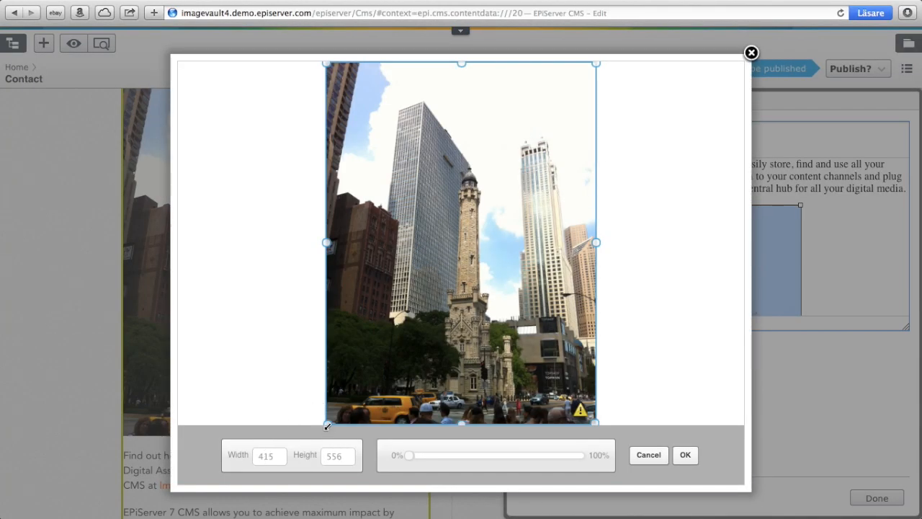
left_click_drag(326, 426, 396, 316)
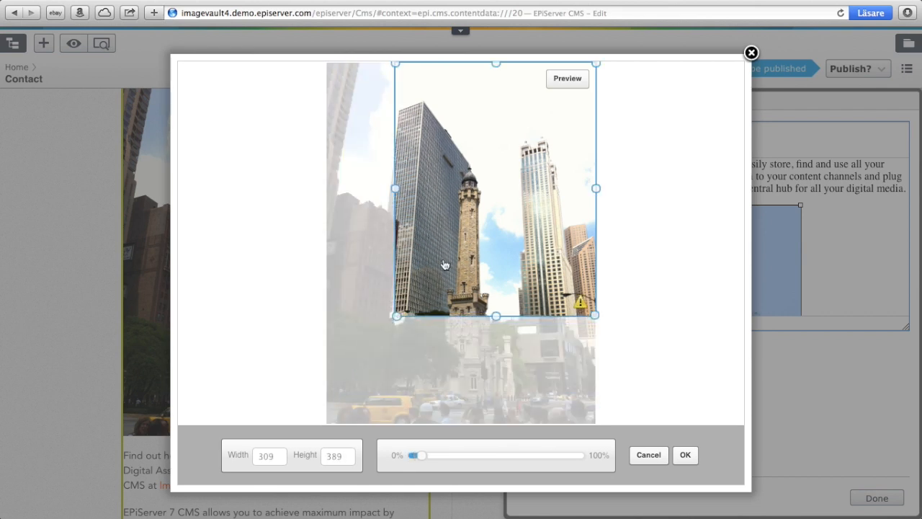
left_click_drag(597, 63, 536, 145)
left_click_drag(435, 461, 447, 458)
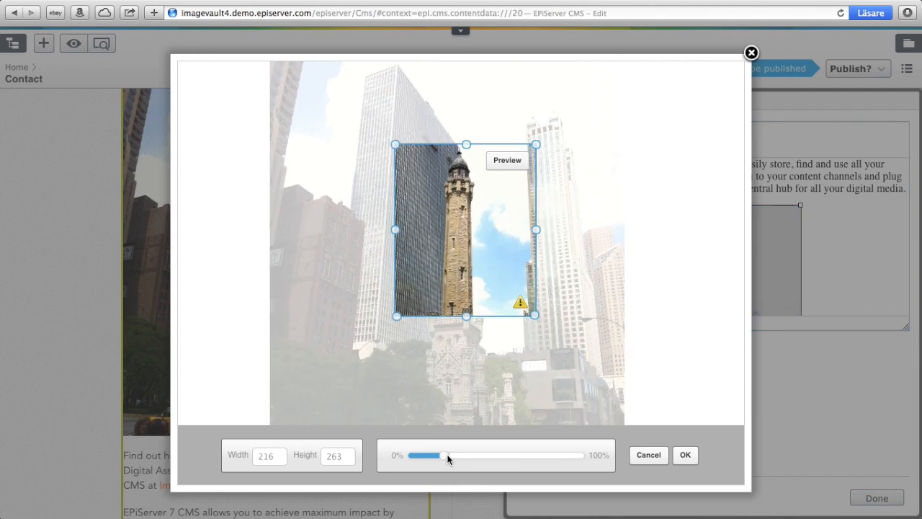
left_click(686, 456)
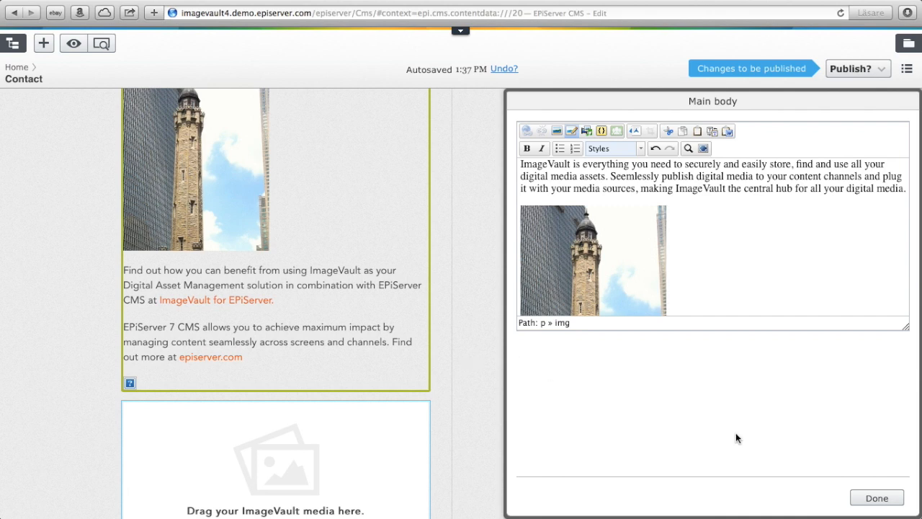
Step: Finish editing the Main body and publish the Contact page with the cropped tower picture
left_click(879, 498)
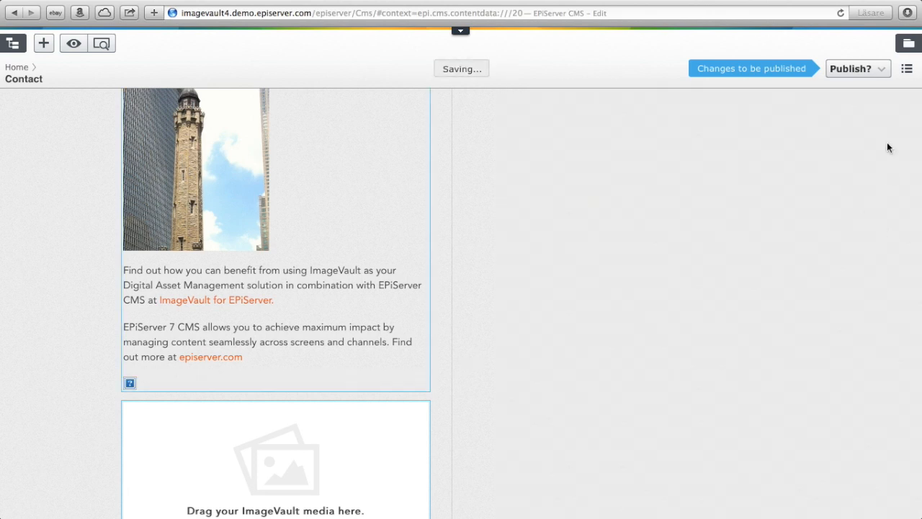
left_click(862, 72)
left_click(798, 137)
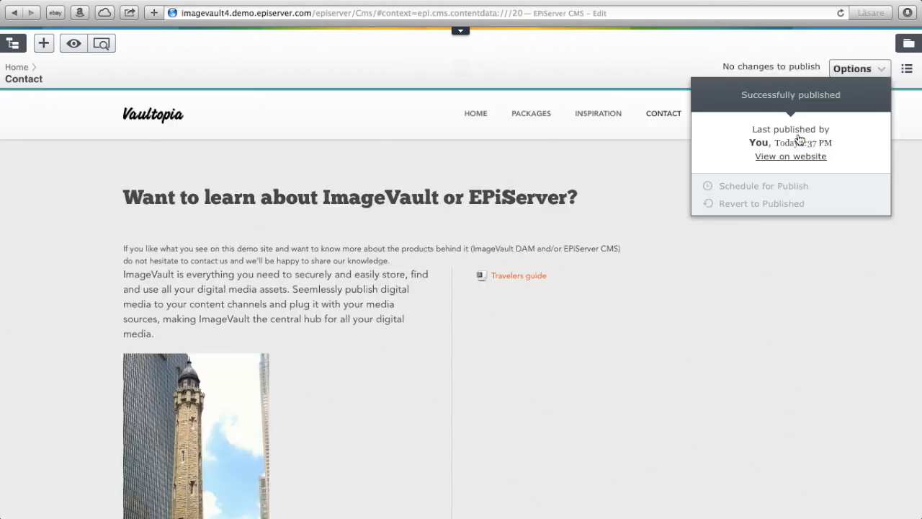
Step: Place the globe fountain picture from the ImageVault media library in the empty media area below the Main body
scroll(492, 372, "down", 4)
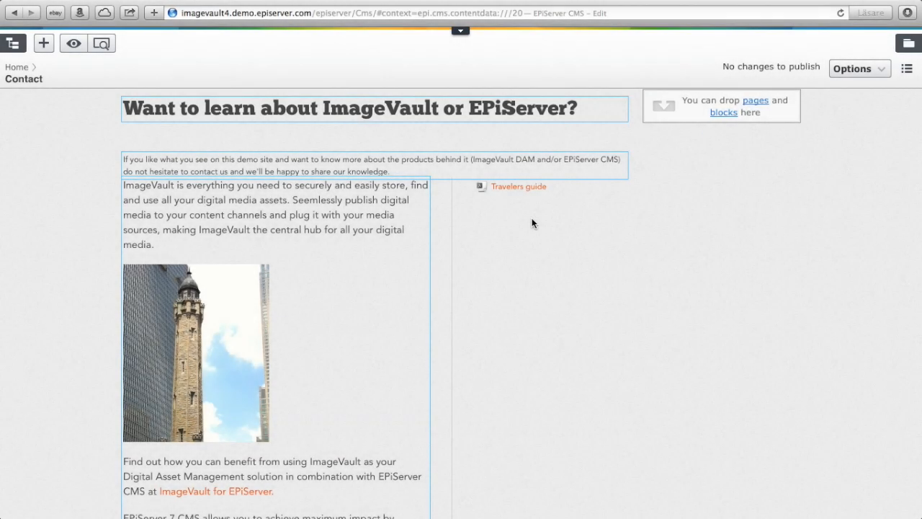
scroll(531, 219, "down", 5)
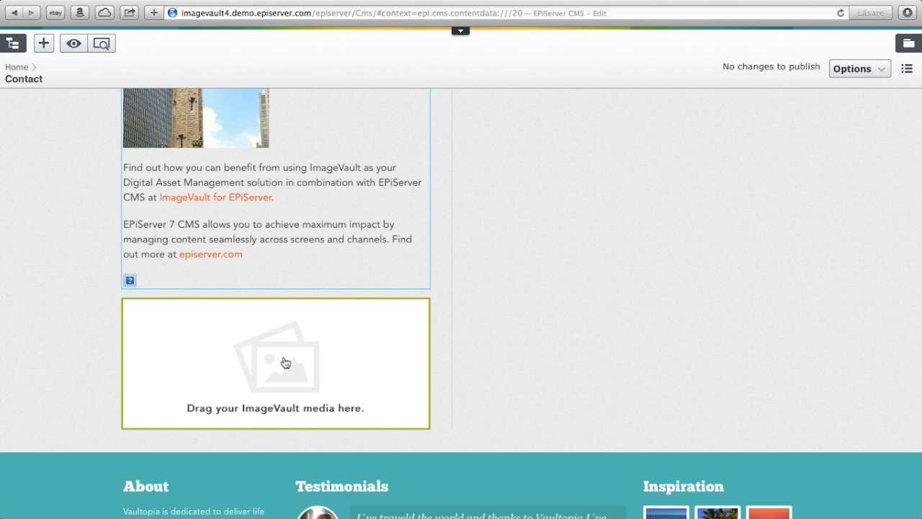
left_click(909, 45)
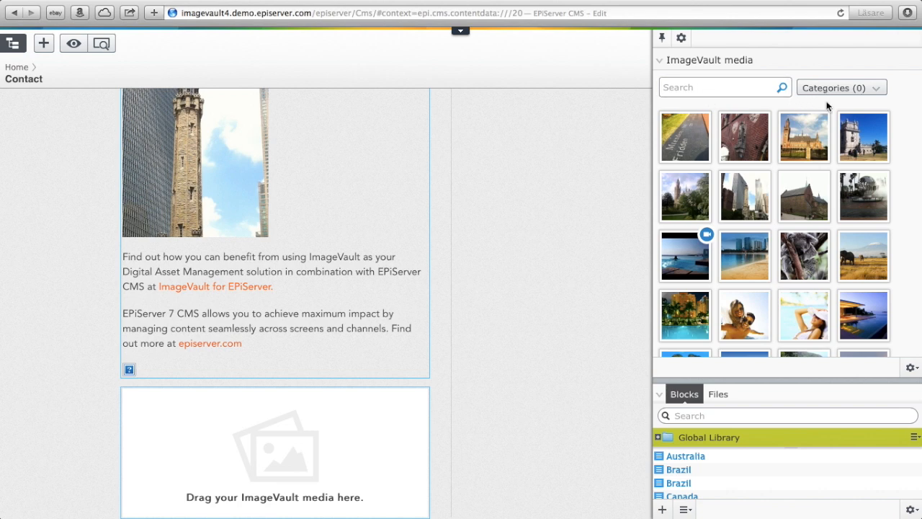
left_click_drag(866, 205, 307, 431)
scroll(532, 400, "down", 4)
mouse_move(249, 314)
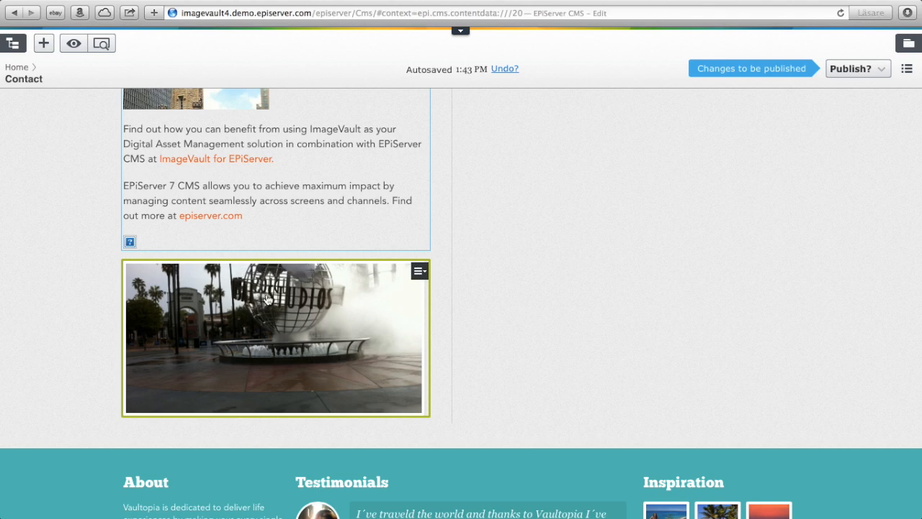
Step: Reframe the fountain picture in its media area, moving it down, enlarging it slightly and shifting it left so the whole globe fits
double_click(304, 329)
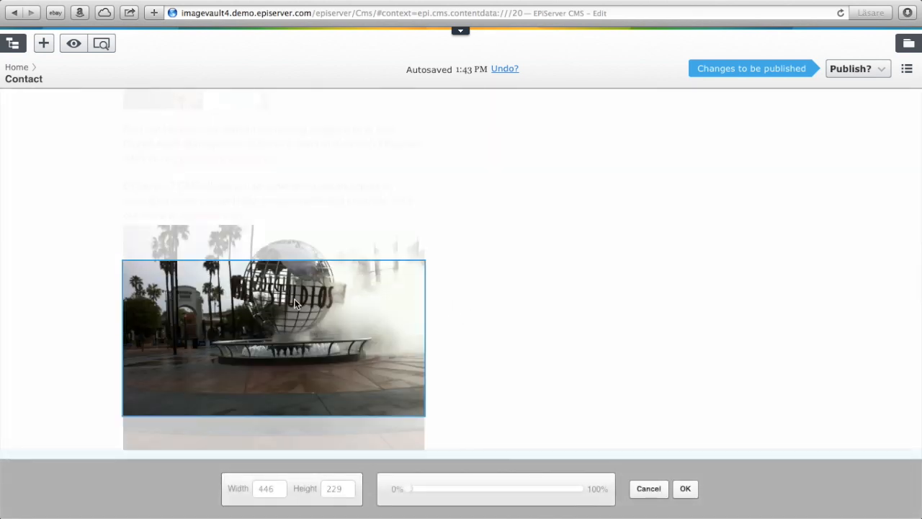
left_click_drag(294, 304, 295, 342)
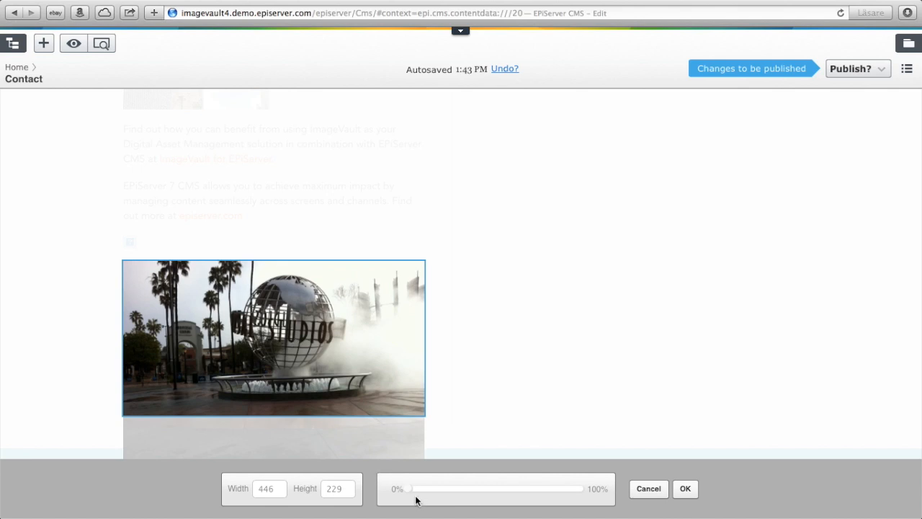
left_click_drag(409, 494, 413, 492)
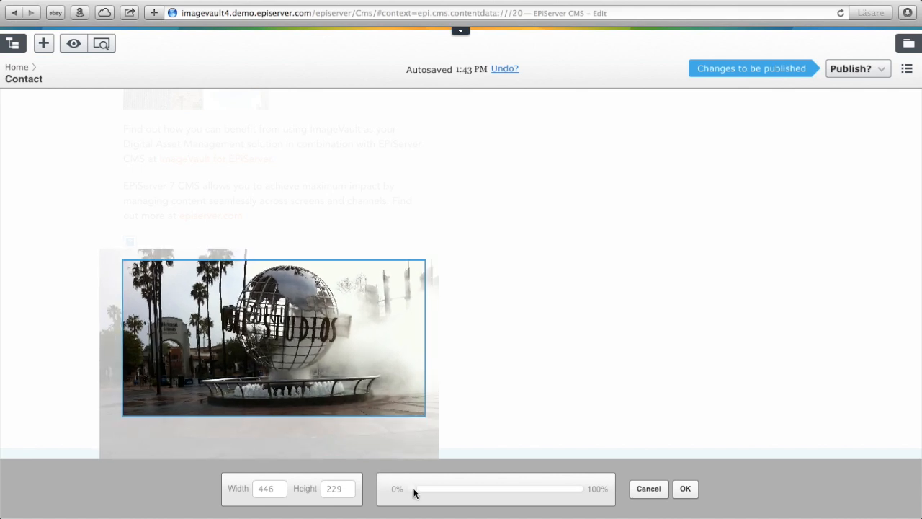
left_click_drag(321, 362, 313, 362)
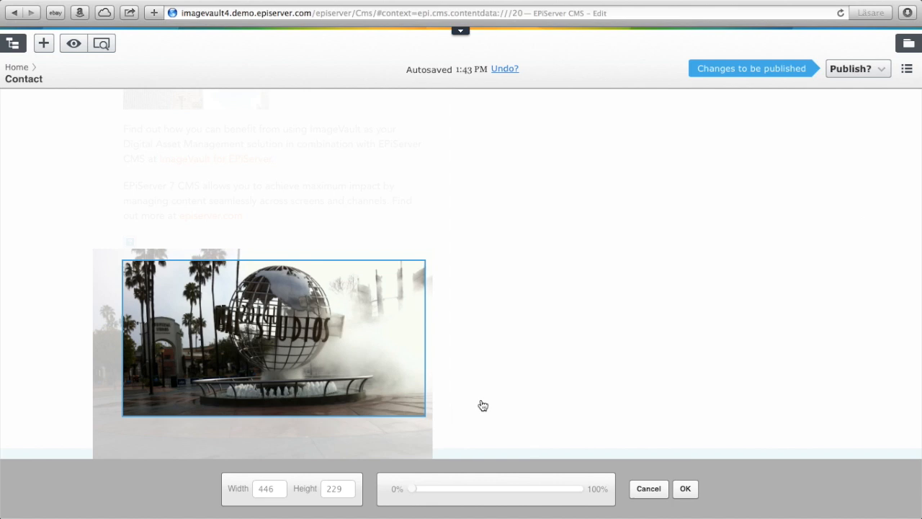
left_click(685, 489)
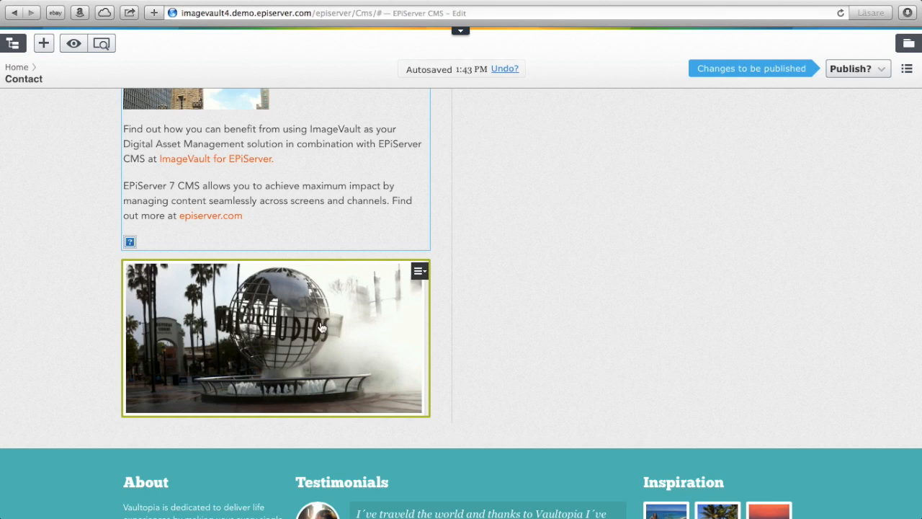
Step: Publish the Contact page with the reframed fountain picture and check both pictures on the page
left_click(852, 72)
left_click(808, 134)
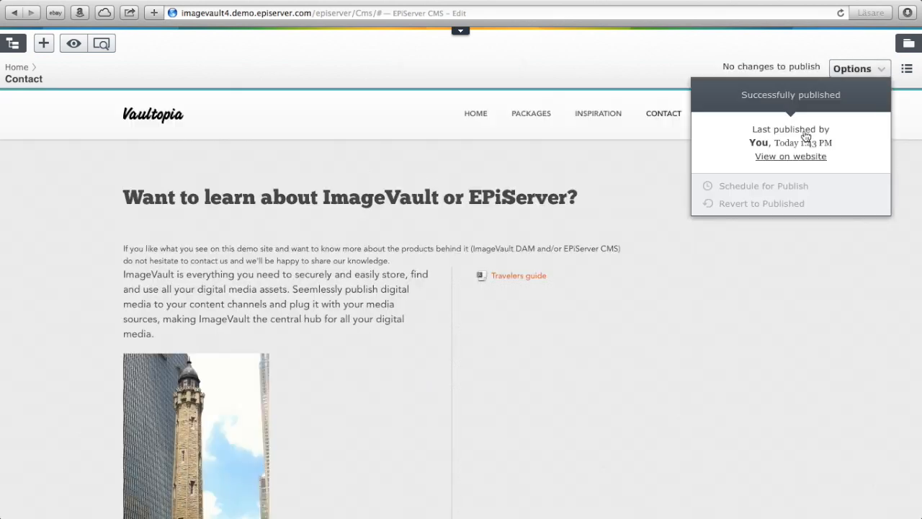
scroll(548, 447, "down", 10)
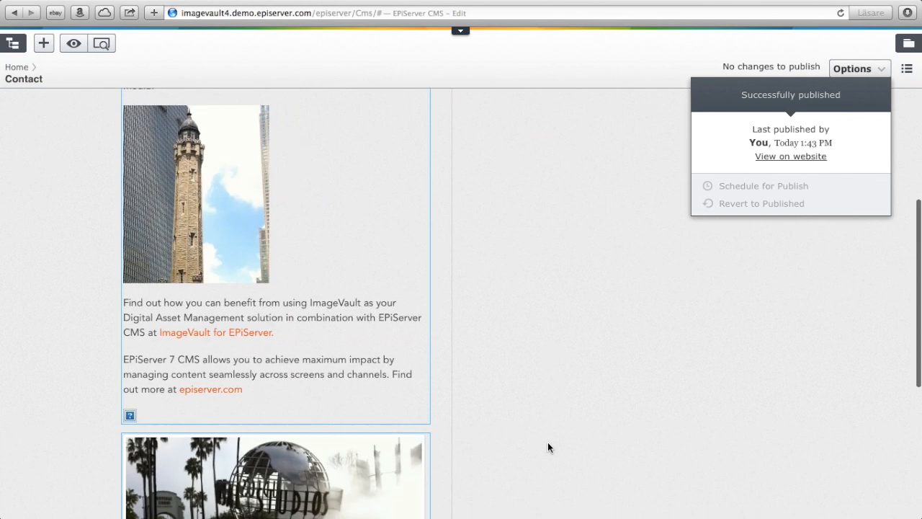